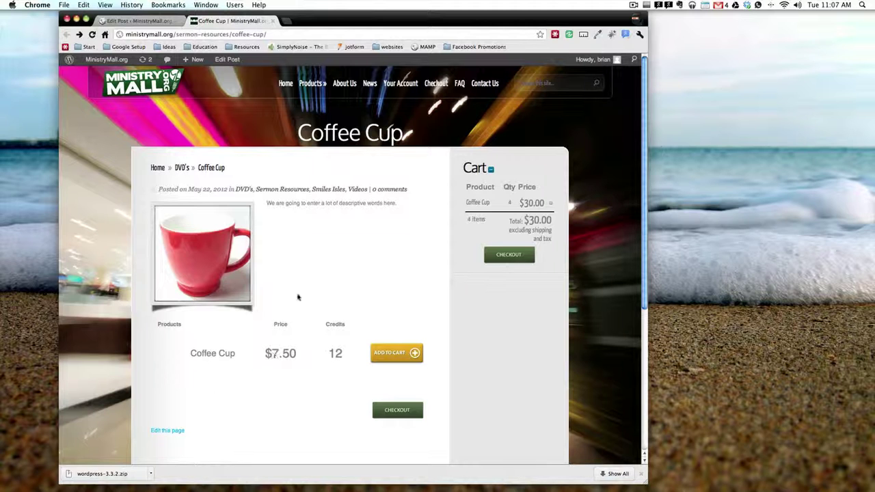
- Open the Smile Isles Productions category within the Videos products and look through its product listing
mouse_move(311, 83)
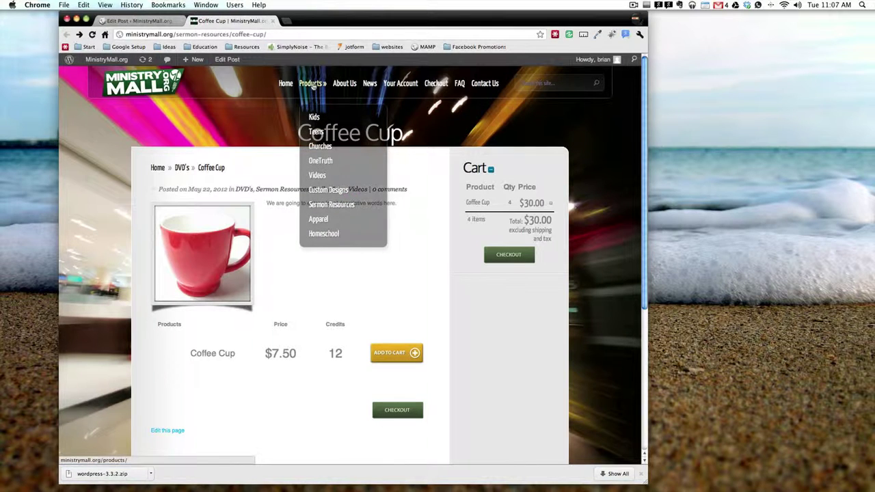
left_click(318, 177)
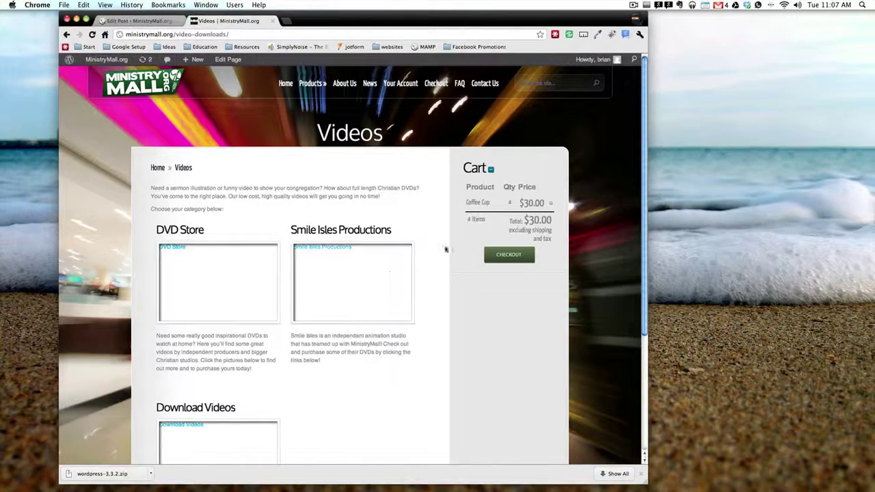
left_click(362, 231)
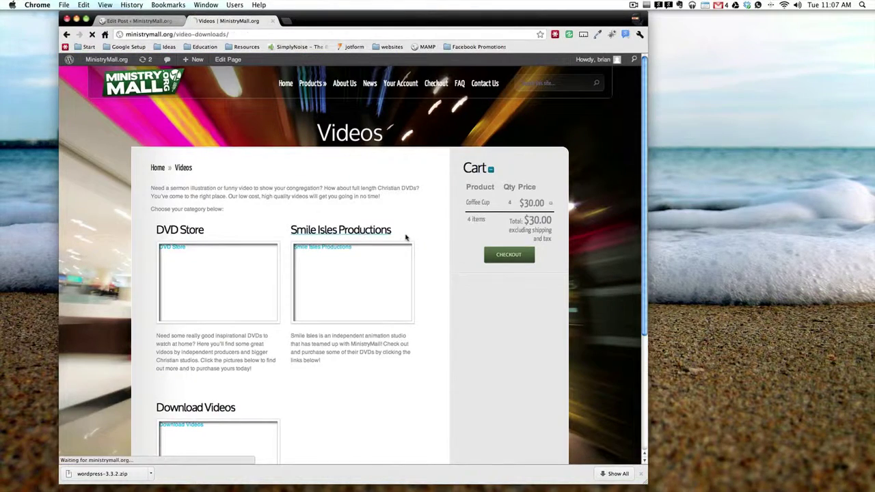
scroll(414, 239, "down", 2)
scroll(414, 236, "down", 5)
scroll(350, 162, "up", 3)
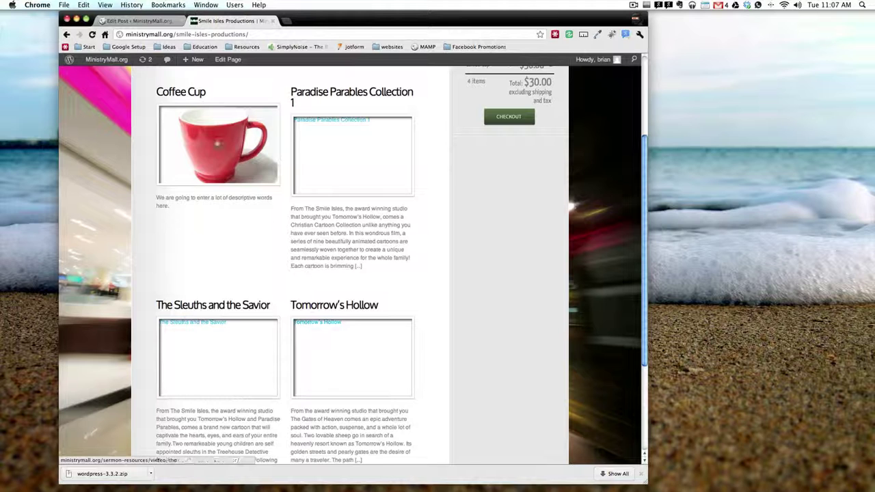
scroll(237, 169, "down", 3)
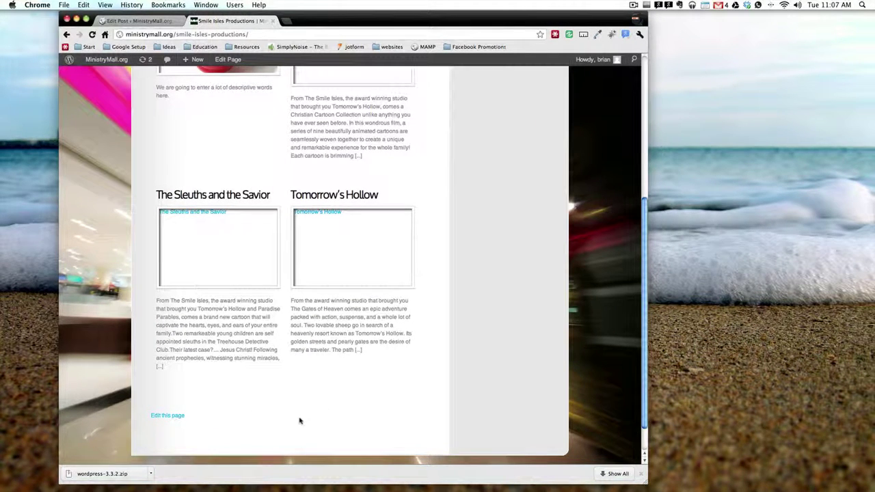
scroll(299, 420, "up", 6)
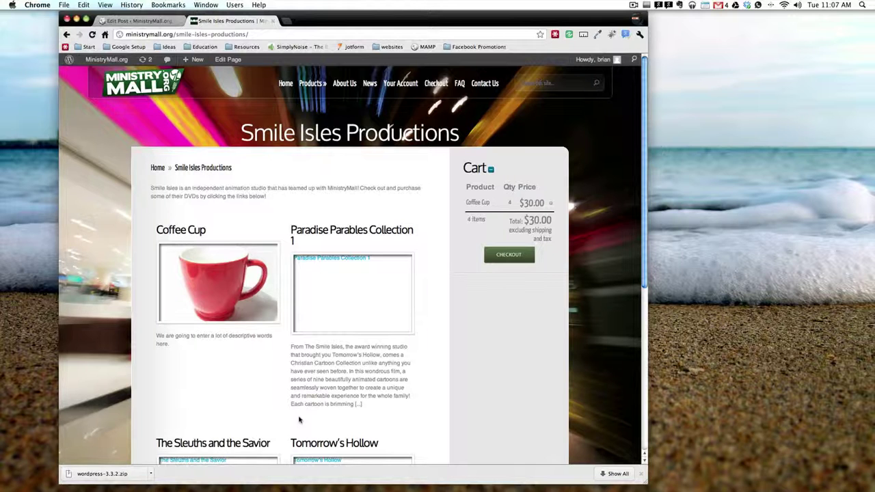
- Review the Paradise Parables Collection 1 product page and return to the Coffee Cup page through the Smile Isles listing
left_click(318, 236)
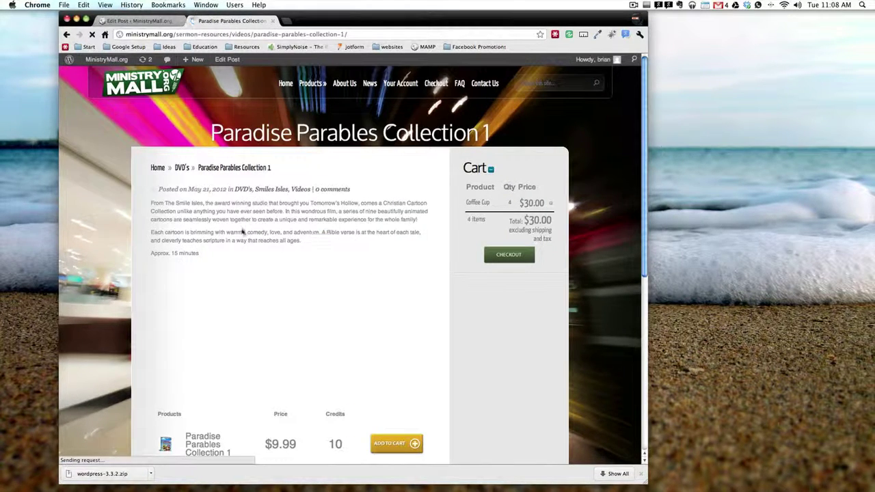
scroll(241, 233, "down", 3)
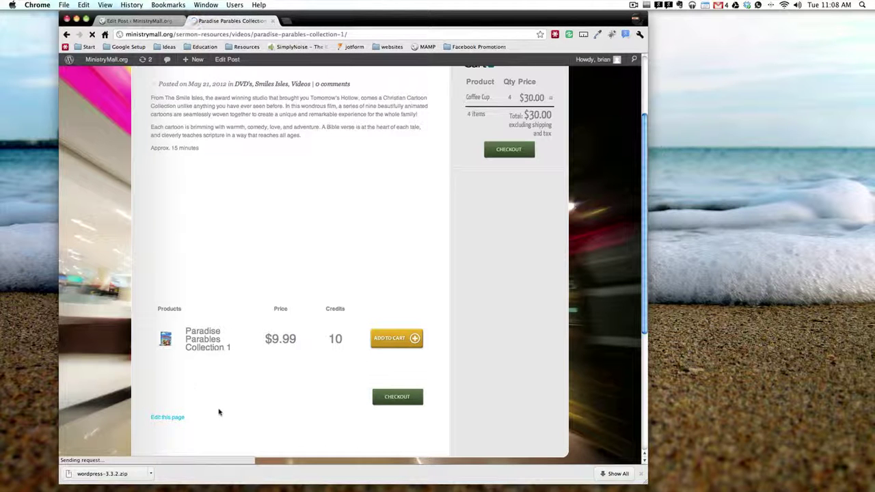
scroll(269, 363, "up", 3)
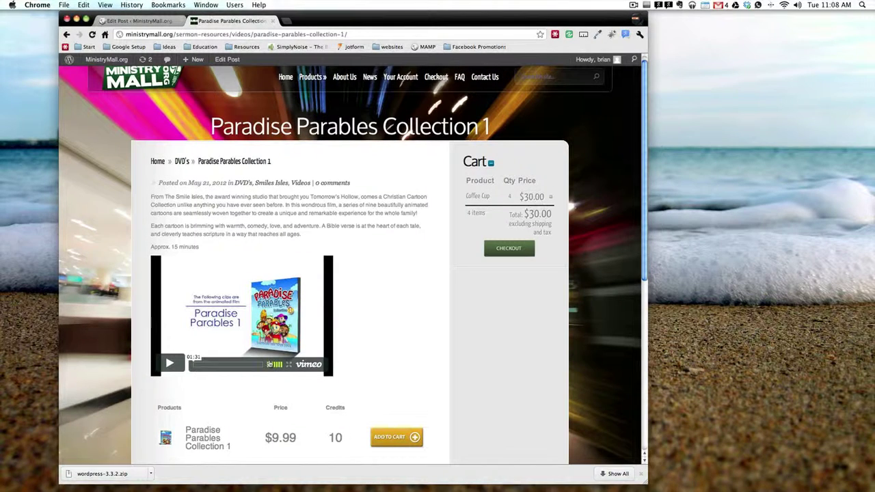
scroll(386, 306, "down", 3)
scroll(386, 307, "up", 3)
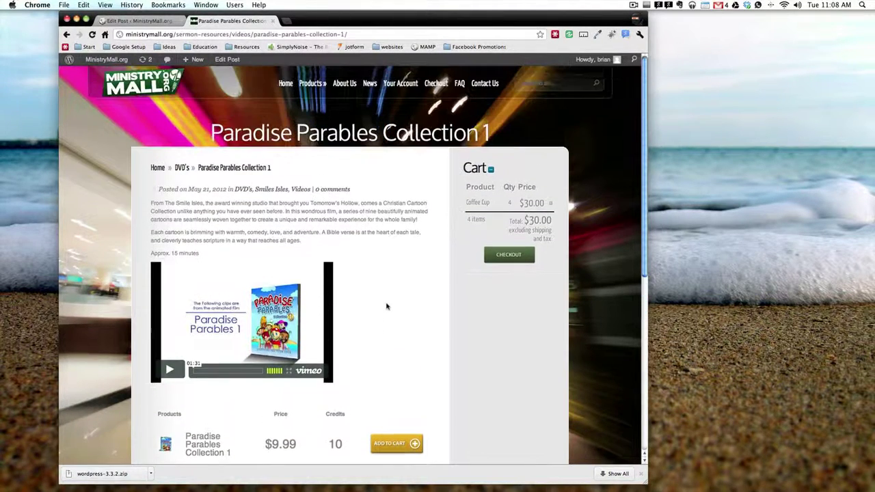
key("super+bracketleft")
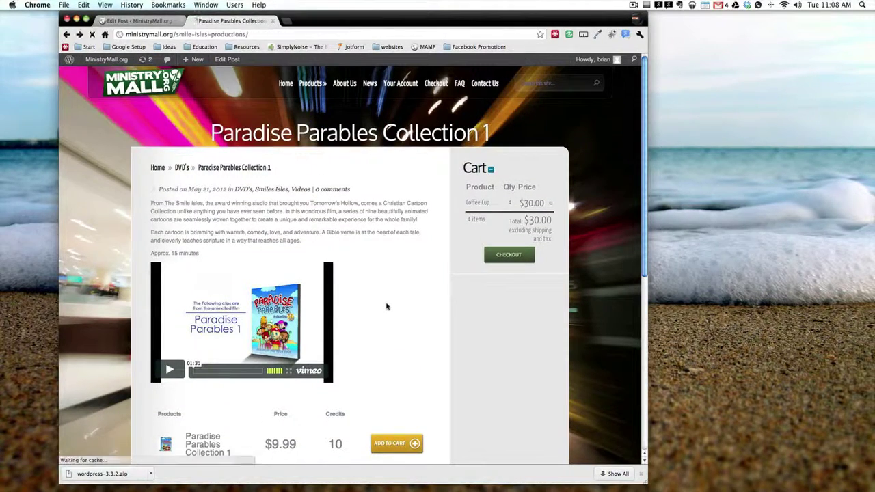
left_click(197, 233)
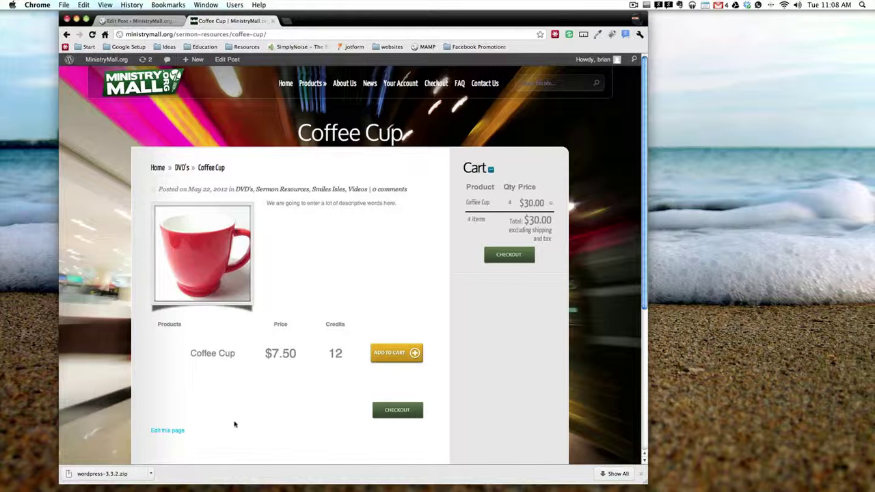
- Add a second associated product to the Coffee Cup post and choose Paradise Parables Collection 1 for it
left_click(147, 22)
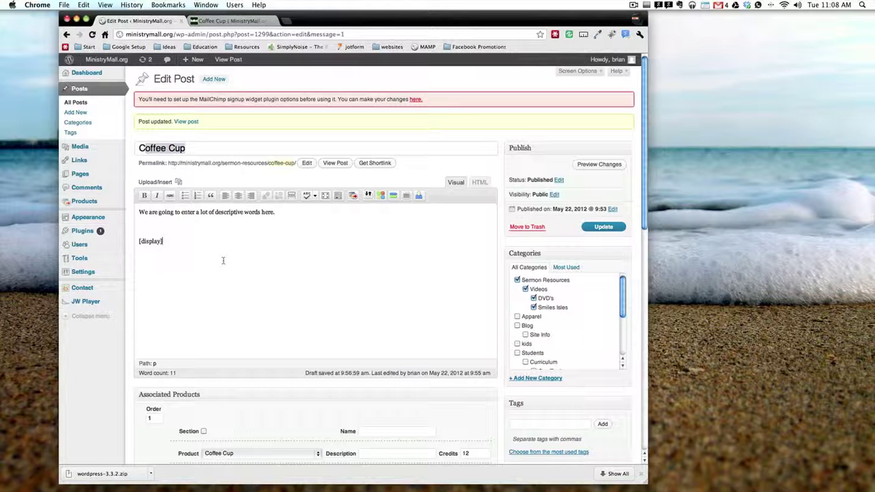
scroll(289, 273, "down", 5)
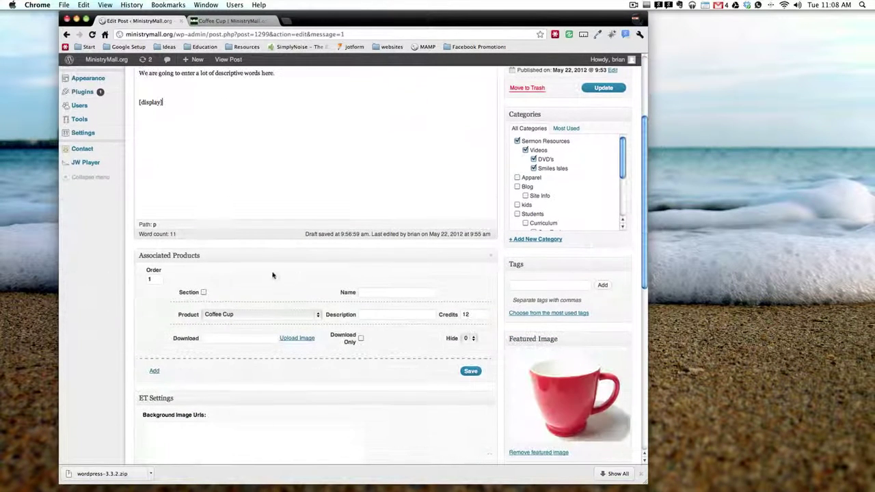
left_click(154, 371)
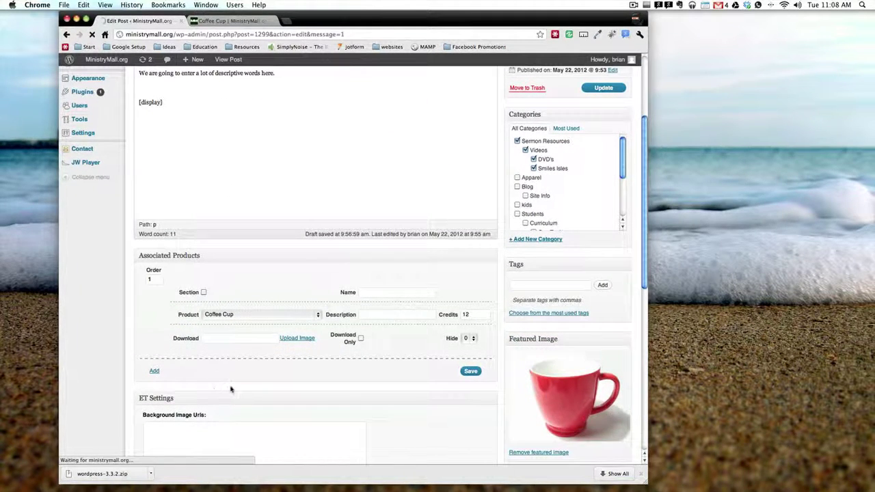
scroll(205, 307, "down", 4)
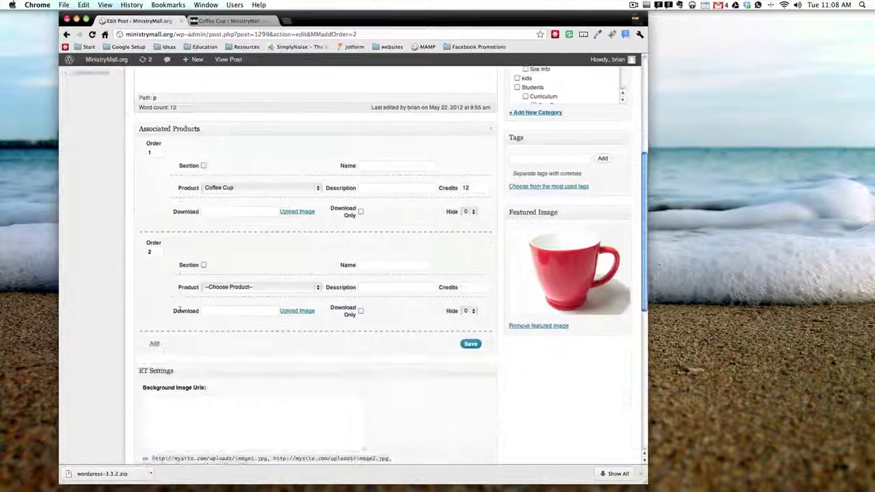
left_click(251, 287)
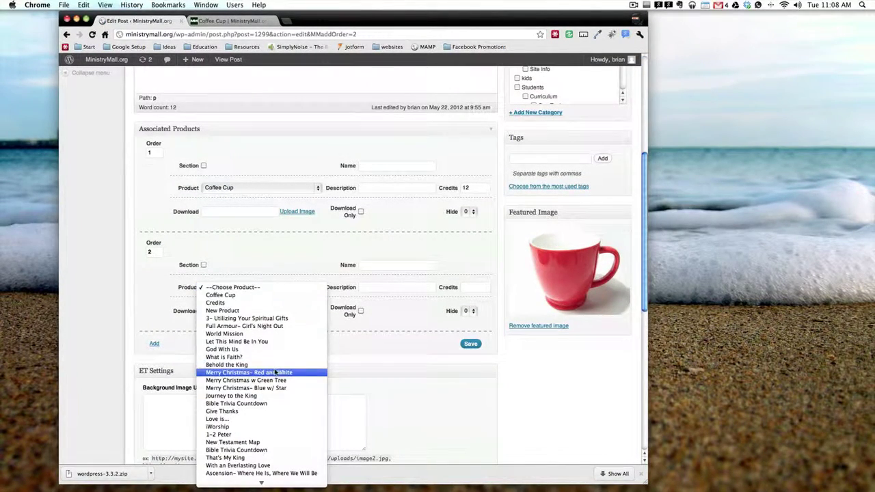
scroll(276, 371, "down", 5)
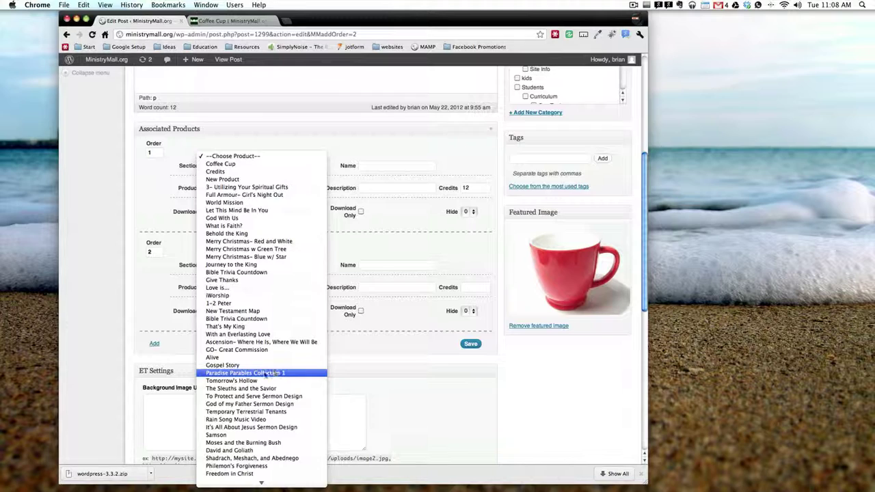
left_click(265, 373)
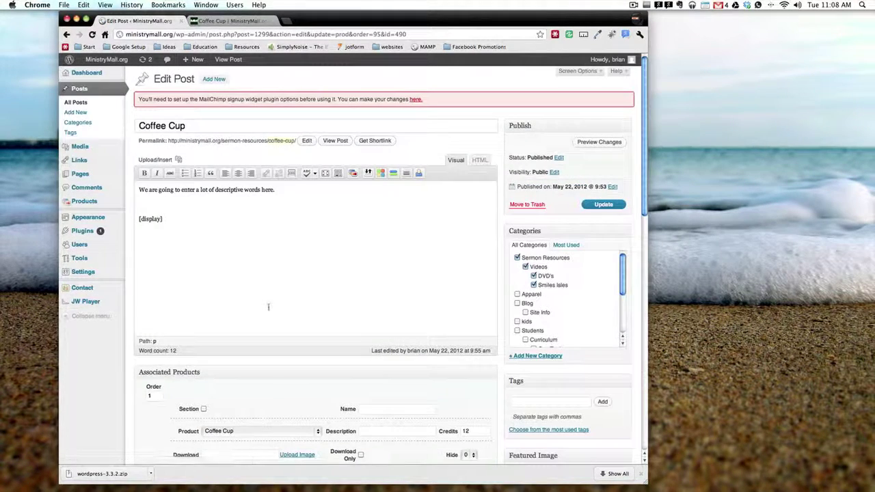
- Set the credits of the Paradise Parables Collection 1 entry to 12 and save the associated products
scroll(268, 306, "down", 3)
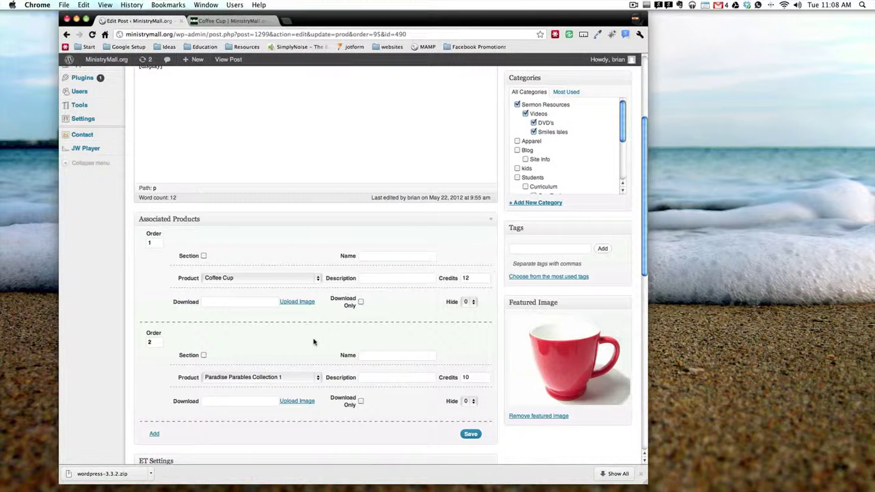
scroll(313, 342, "down", 2)
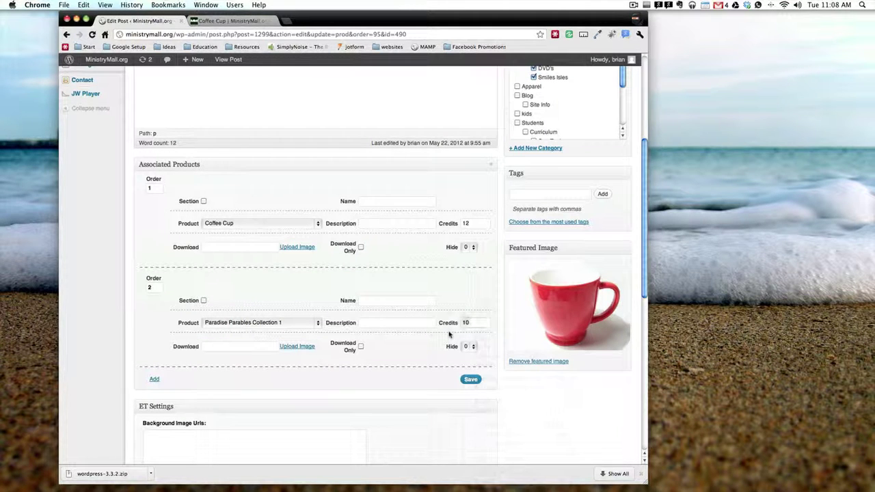
right_click(404, 349)
right_click(381, 335)
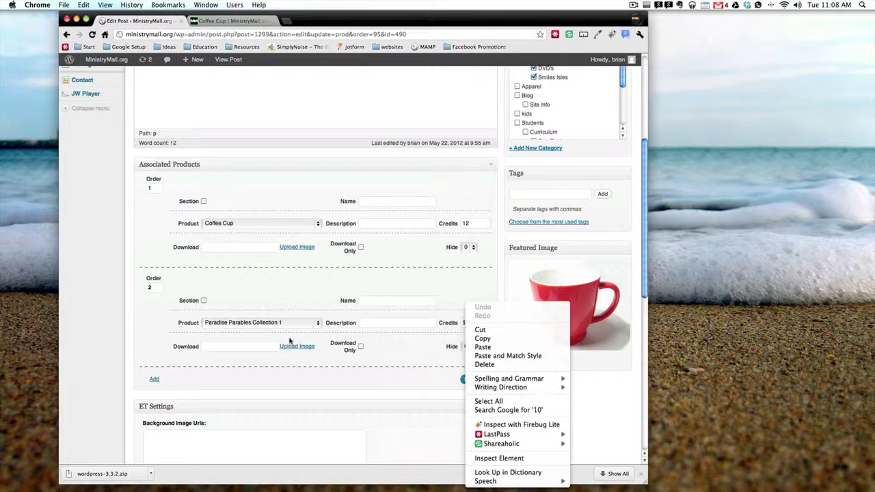
right_click(463, 324)
right_click(434, 312)
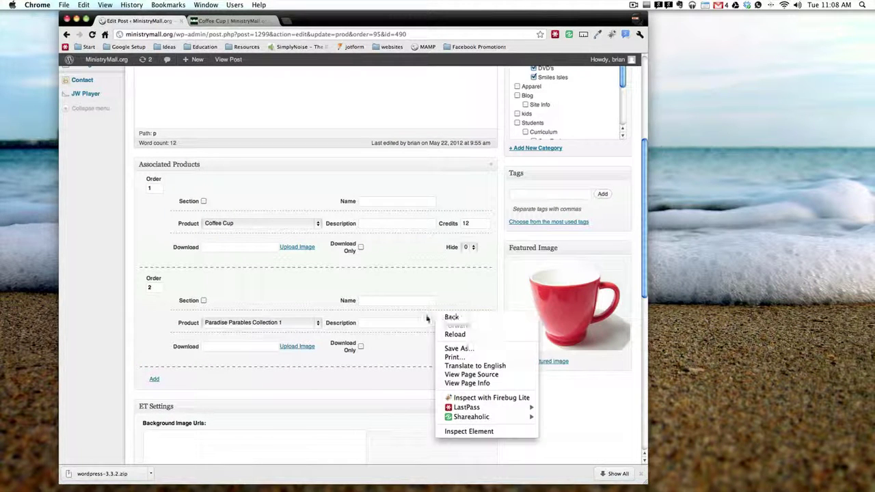
right_click(425, 314)
left_click(350, 308)
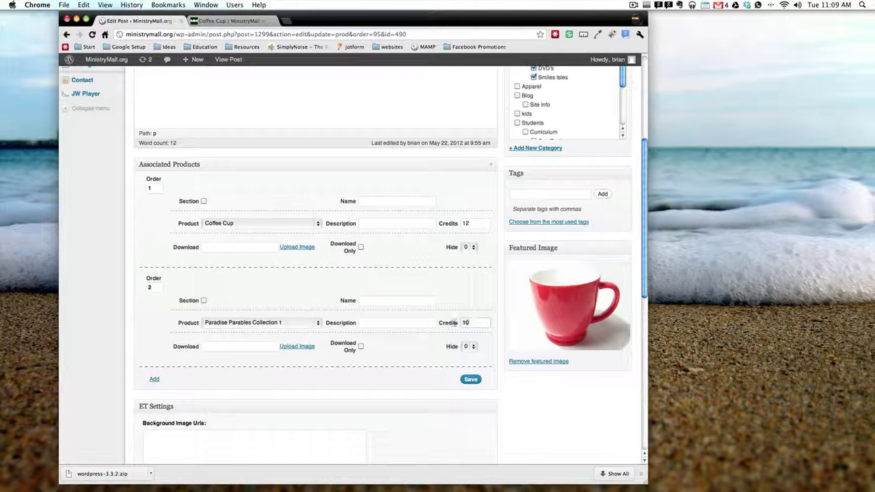
type("12")
left_click(470, 380)
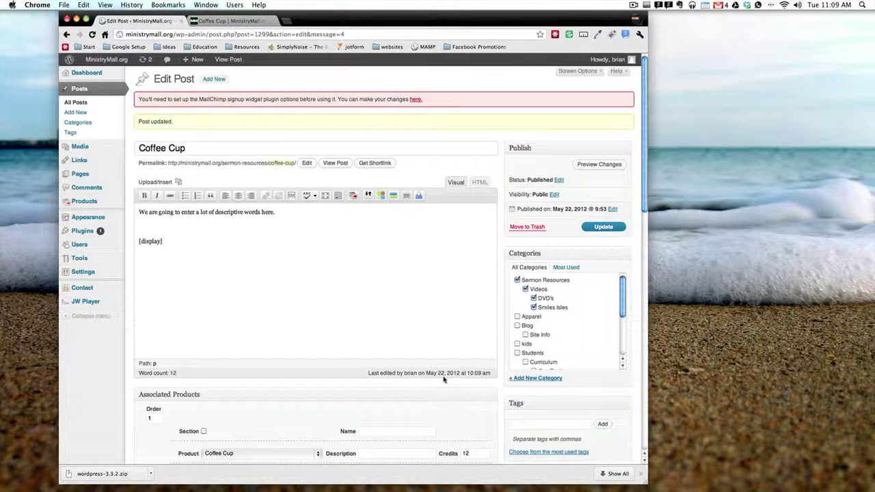
- Change the credits of the second associated product to 8 and save
scroll(442, 379, "down", 5)
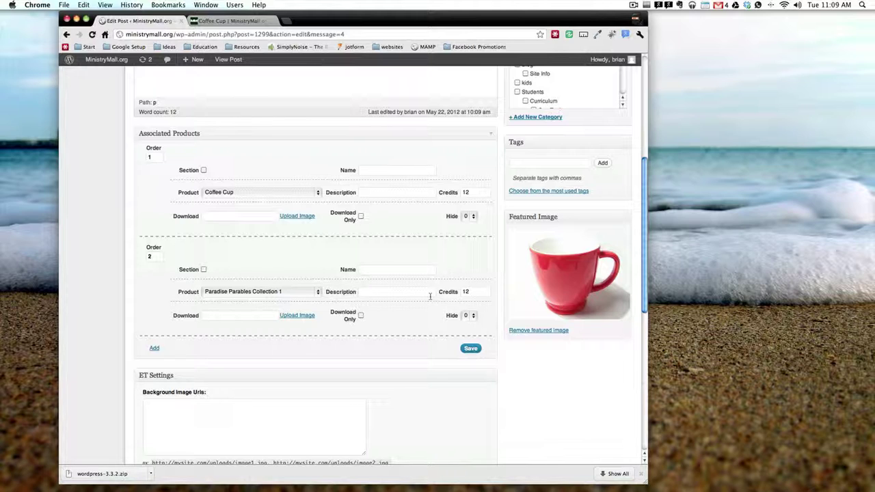
left_click_drag(481, 292, 455, 293)
left_click(467, 350)
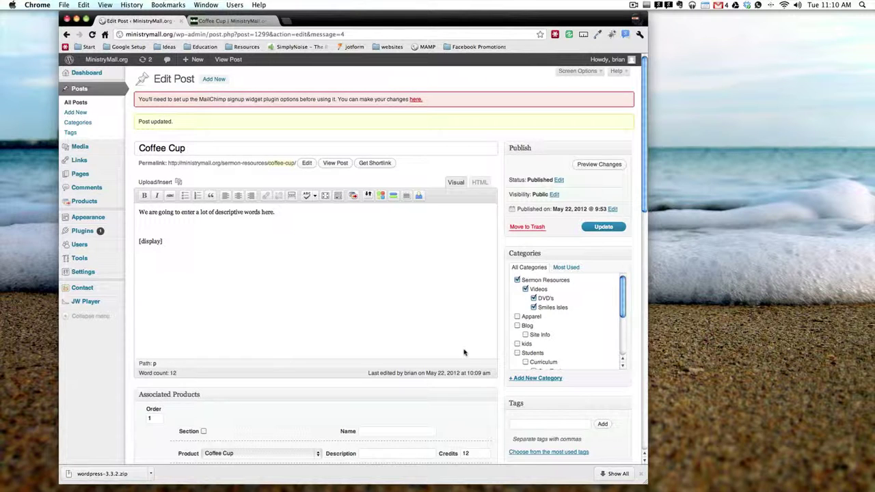
- Set the second associated product's credits back to 12 and save the entries again
scroll(464, 352, "down", 6)
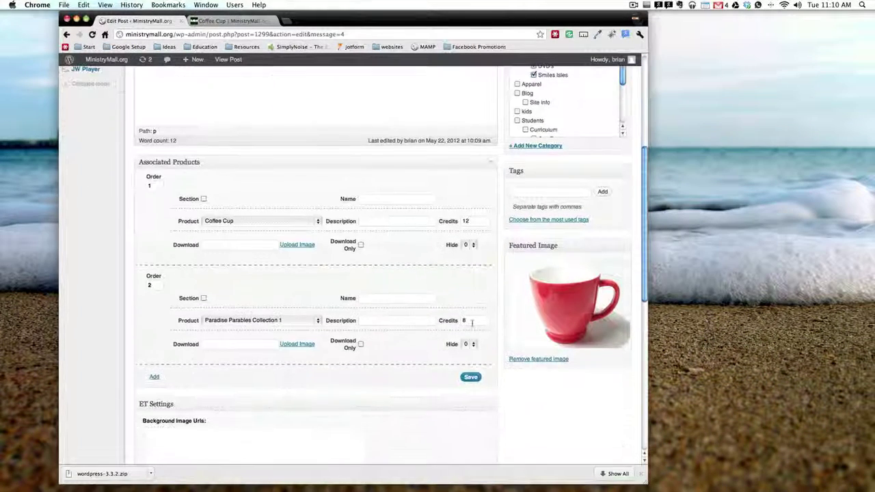
left_click(470, 320)
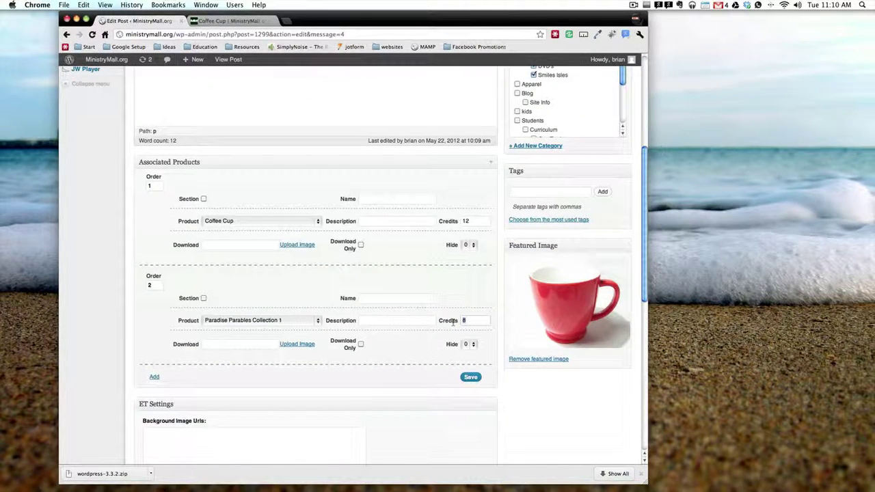
left_click(470, 376)
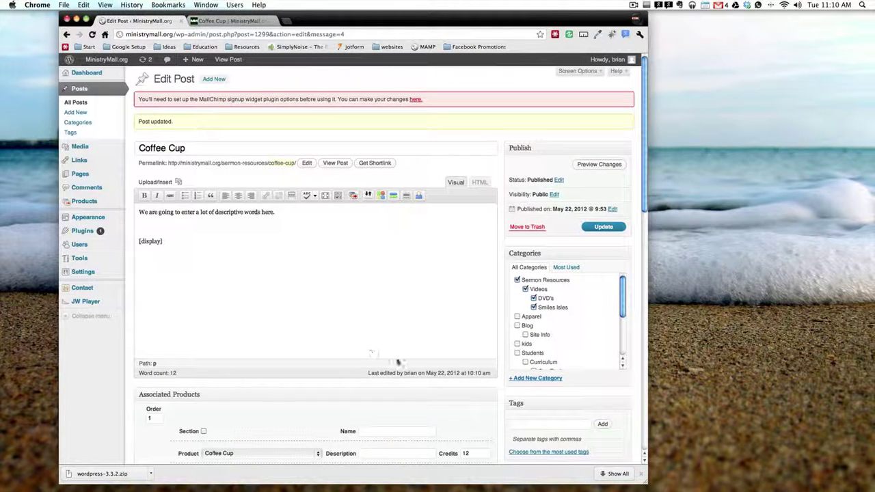
- Reload the public Coffee Cup page and check the products, prices and credits listed there
left_click(226, 21)
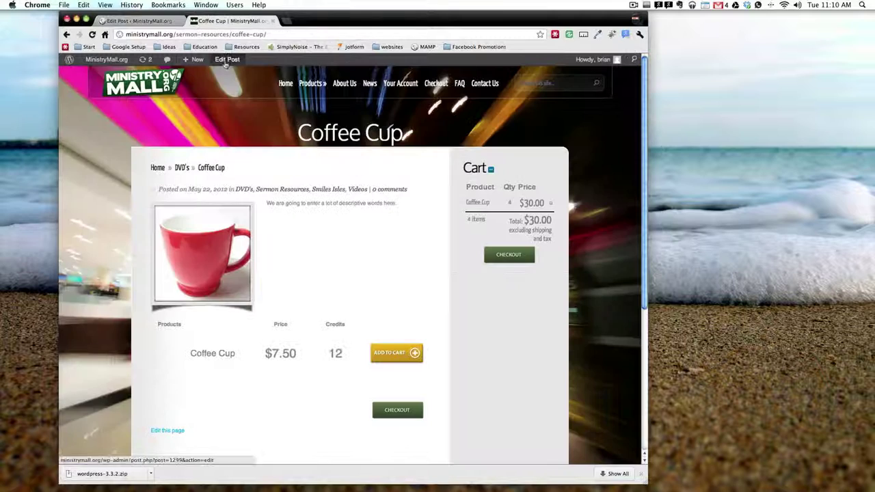
key("super+r")
scroll(139, 177, "down", 4)
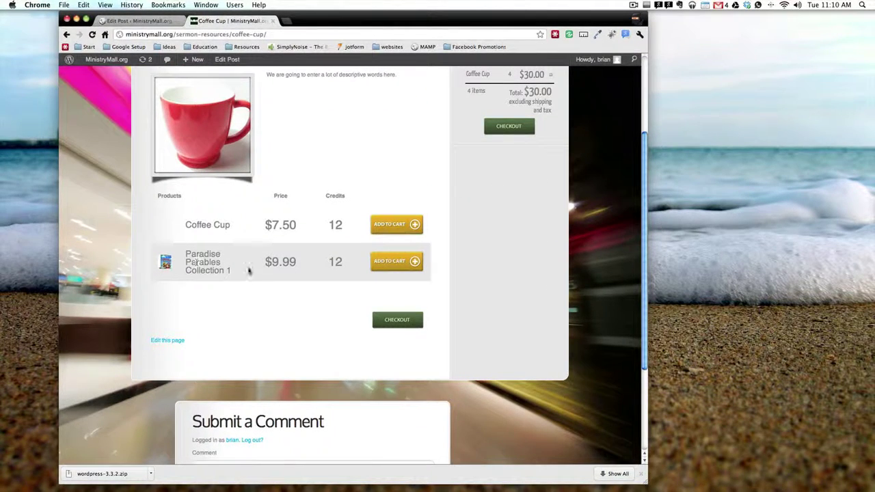
- Add a third entry to the associated products of the Coffee Cup post
left_click(138, 23)
scroll(303, 314, "down", 10)
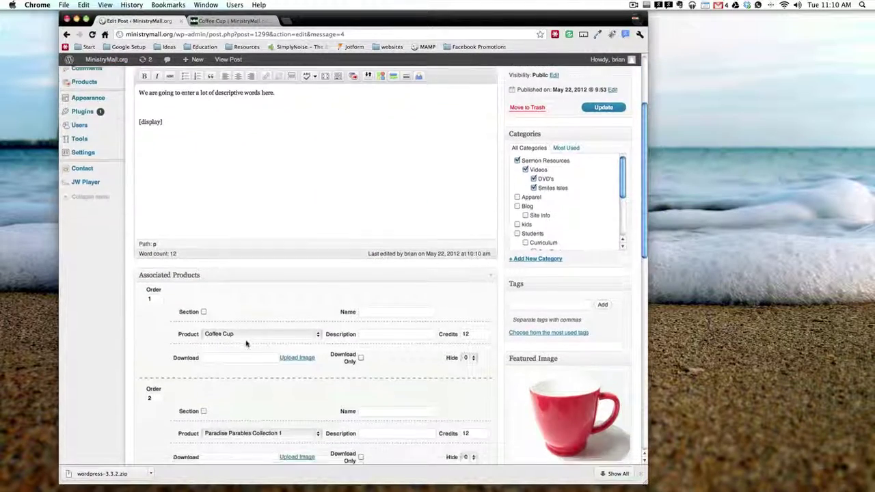
left_click(154, 229)
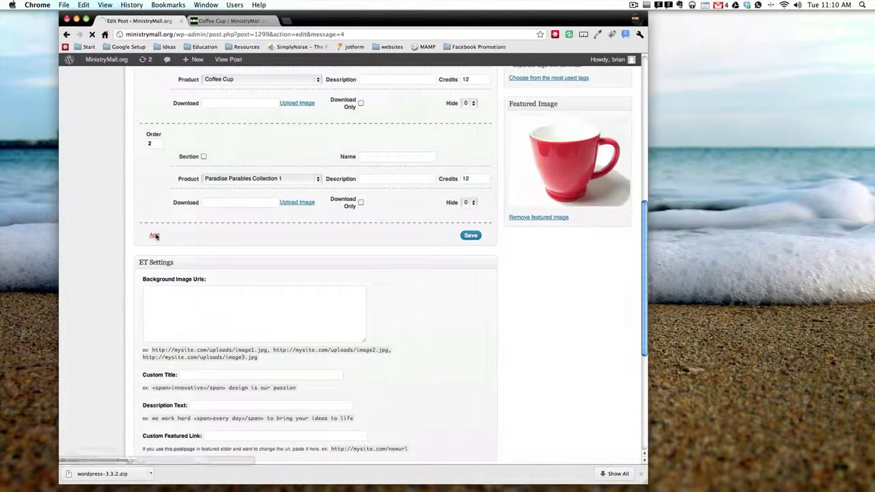
scroll(212, 260, "down", 8)
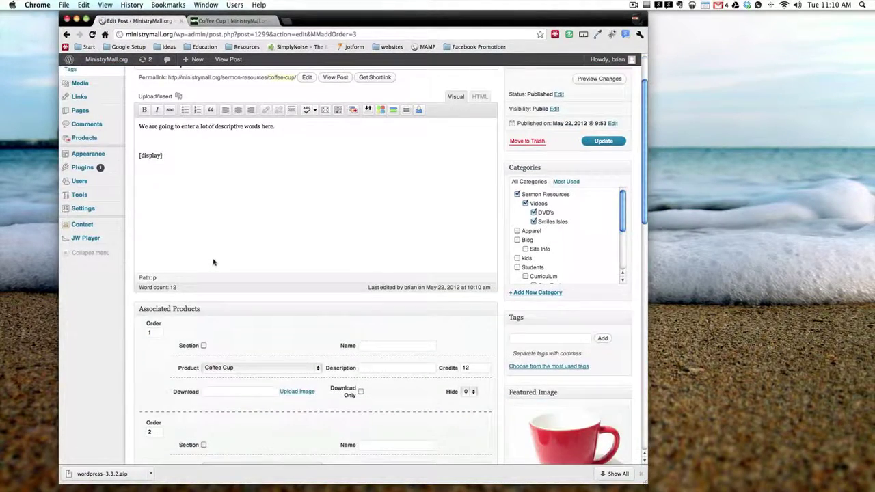
- Open the site's Videos category in a separate tab and look through the Smile Isles Productions titles
left_click(229, 20)
mouse_move(314, 85)
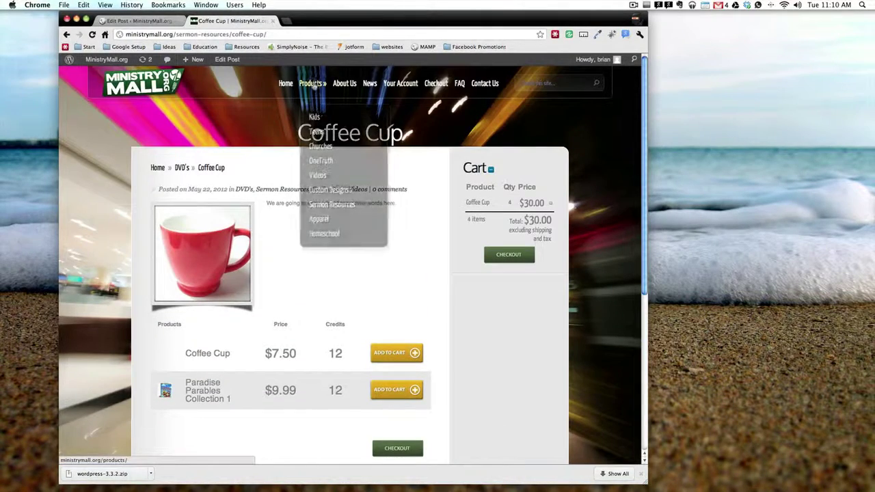
left_click(322, 176, "super")
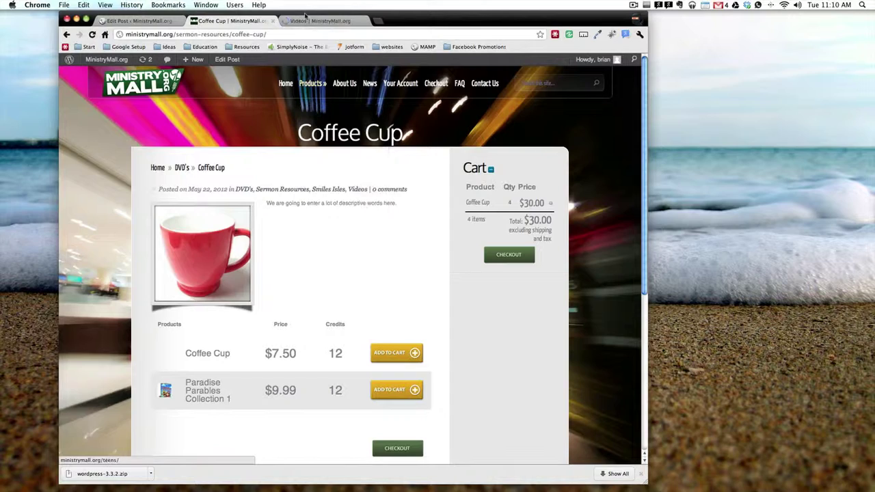
key("ctrl+Tab")
left_click(342, 233)
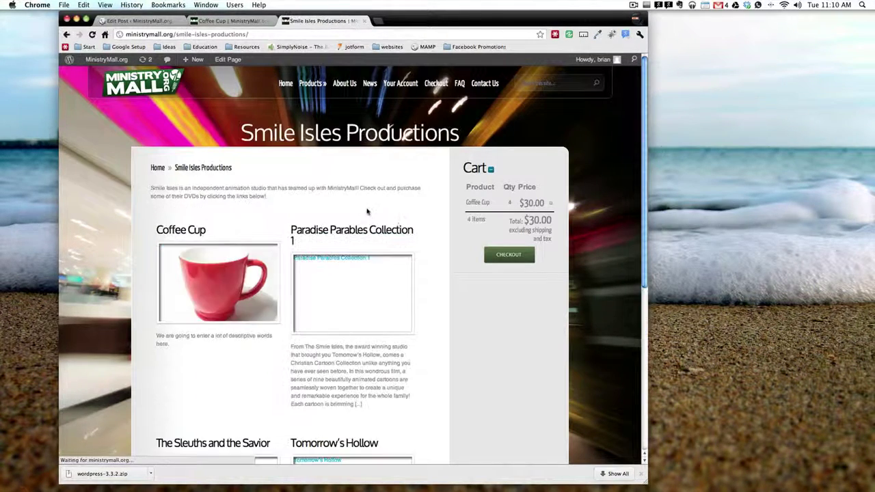
scroll(240, 290, "down", 5)
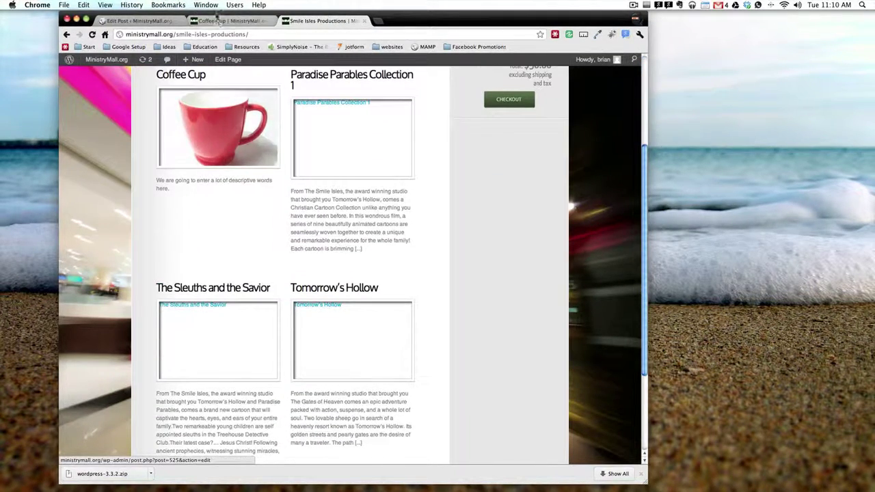
- Assign The Sleuths and the Savior to the Coffee Cup post's third associated product entry and save
key("ctrl+shift+Tab")
key("ctrl+shift+Tab")
left_click(286, 288)
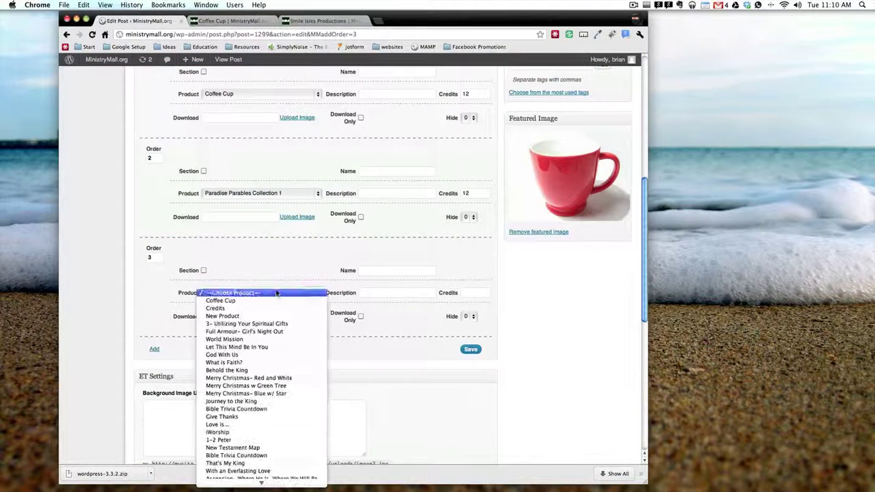
scroll(286, 301, "down", 10)
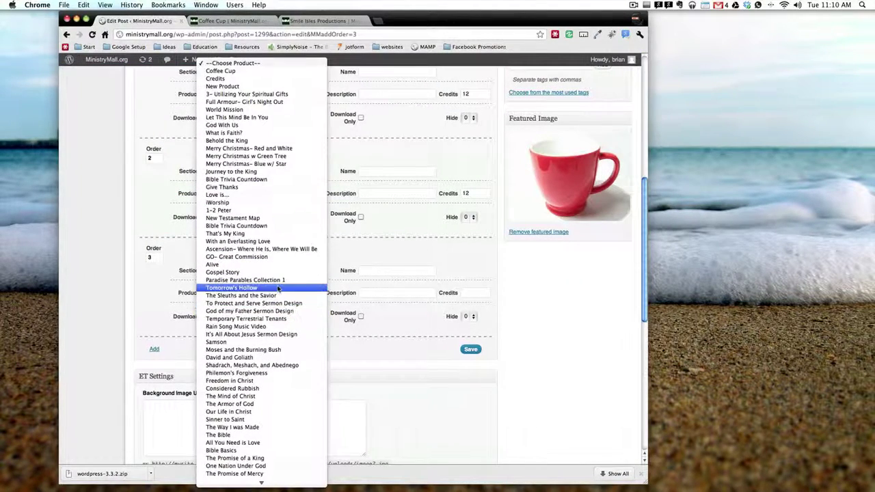
left_click(273, 295)
left_click(467, 350)
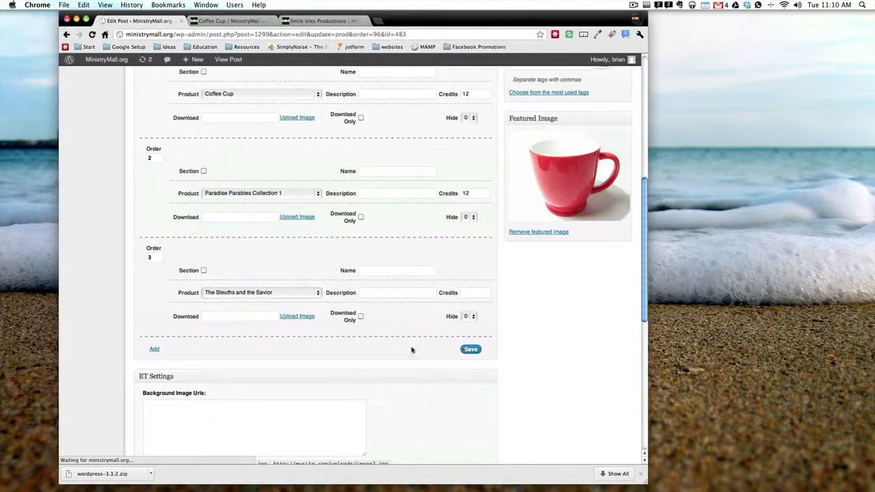
- Set the credits of The Sleuths and the Savior to 12 and save the associated products
scroll(418, 342, "down", 5)
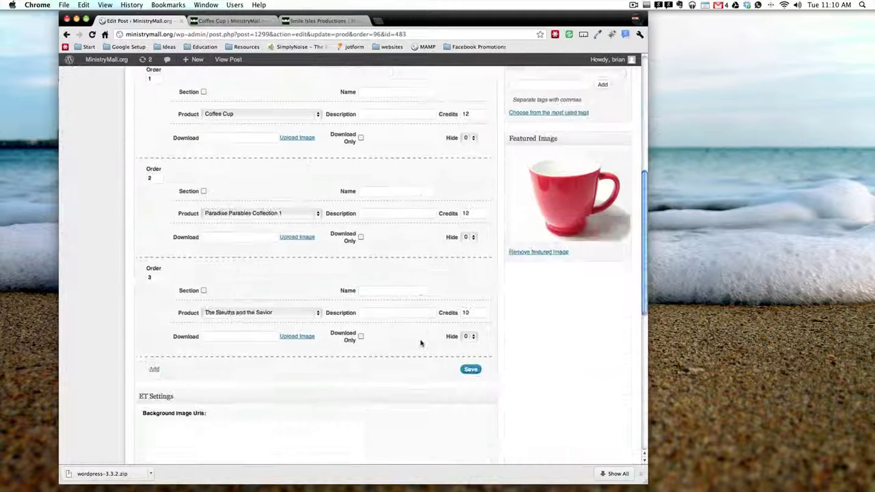
double_click(476, 309)
type("12")
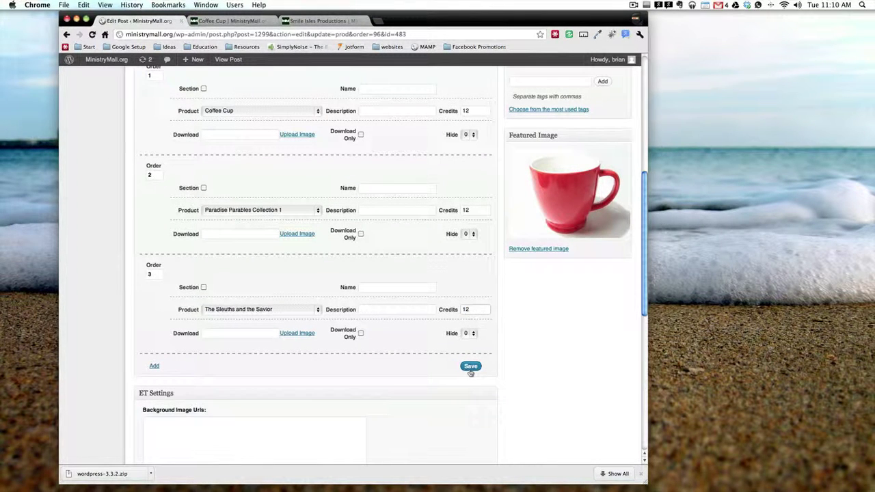
left_click(469, 367)
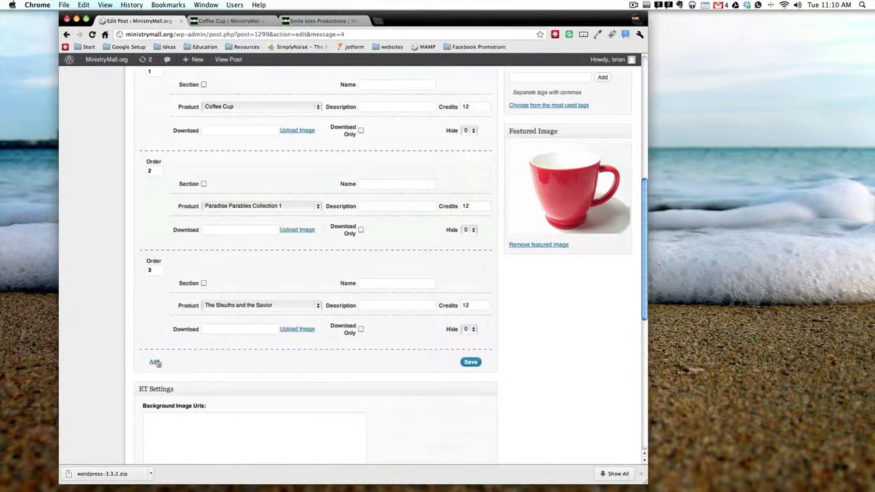
- Add a fourth associated product entry and assign Tomorrow's Hollow to it
left_click(155, 361)
scroll(220, 351, "down", 10)
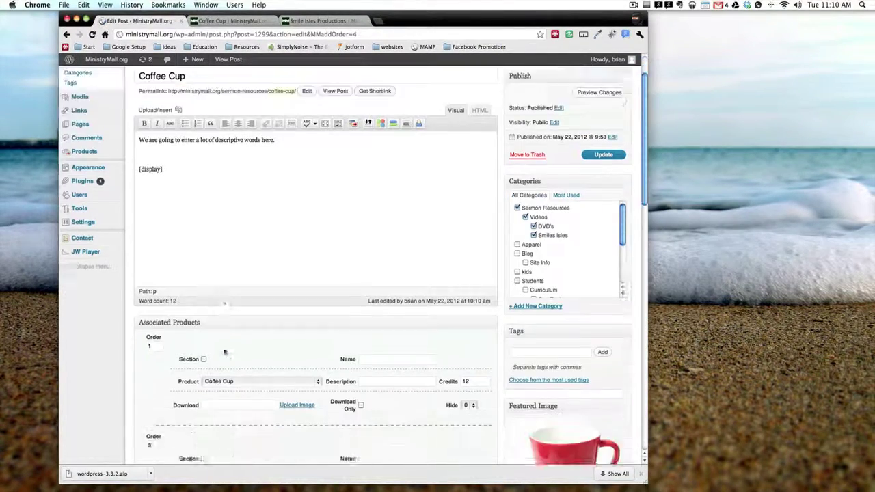
left_click(260, 275)
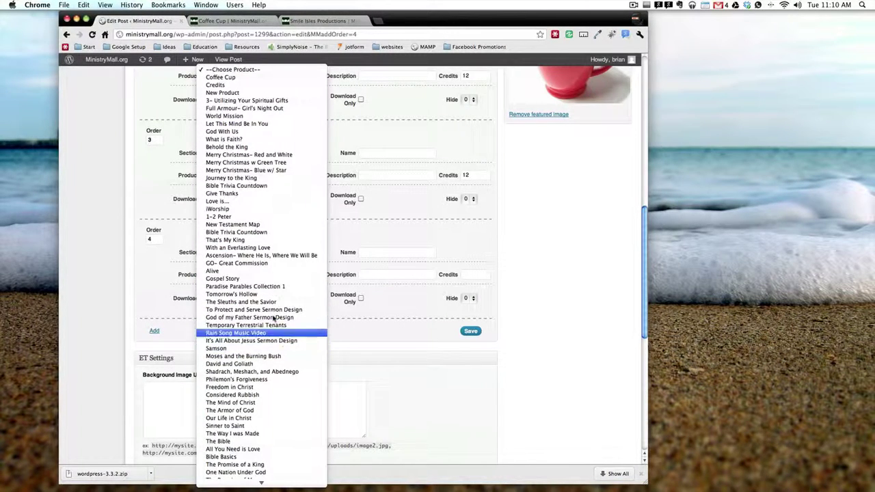
left_click(272, 296)
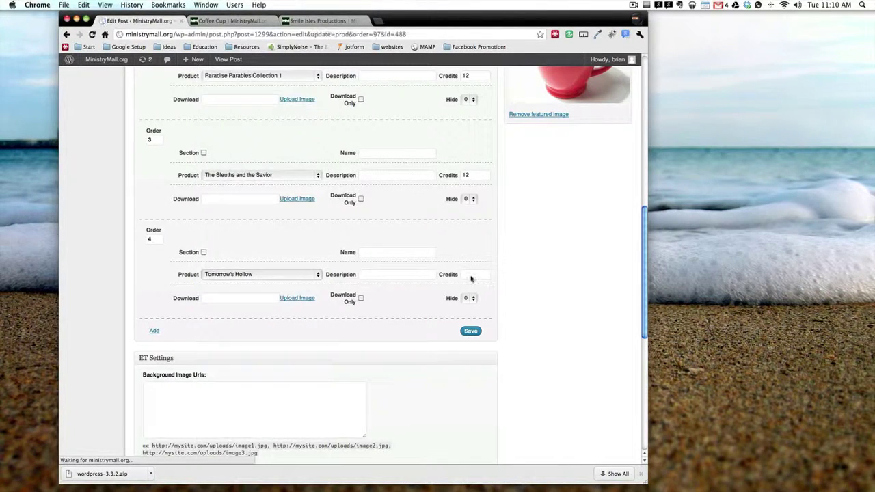
- Set the credits of Tomorrow's Hollow to 12 and save the associated products
scroll(427, 360, "down", 5)
scroll(427, 360, "down", 2)
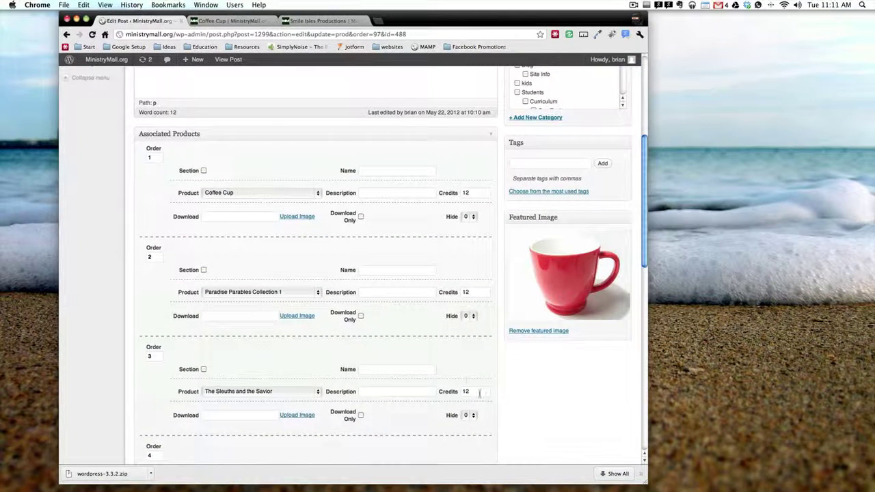
scroll(471, 418, "down", 5)
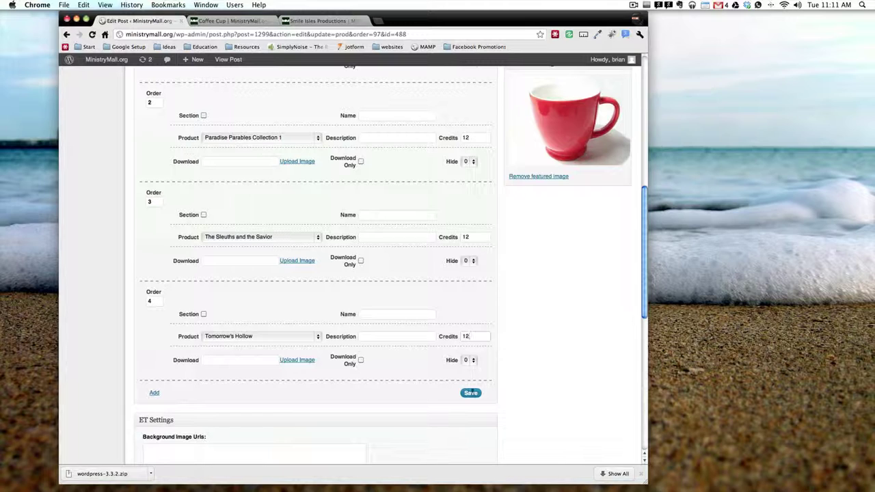
left_click(470, 393)
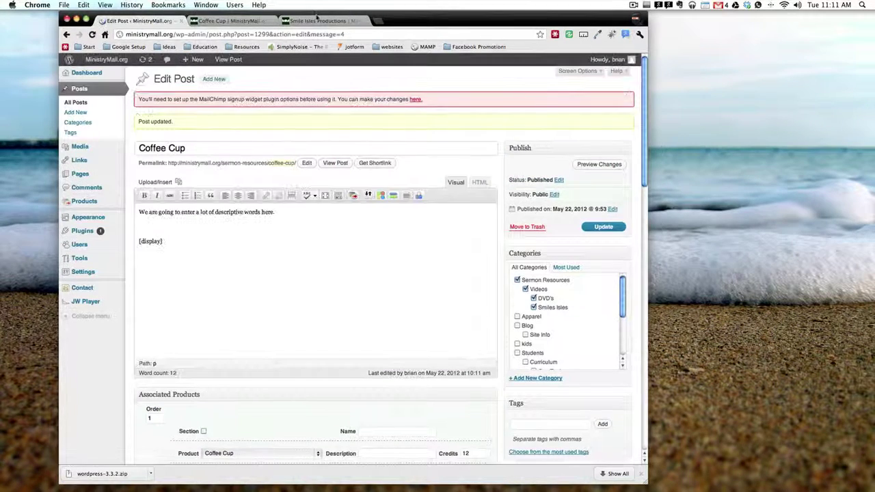
- Reload the public Coffee Cup page and check its full list of products, prices and credits
left_click(320, 20)
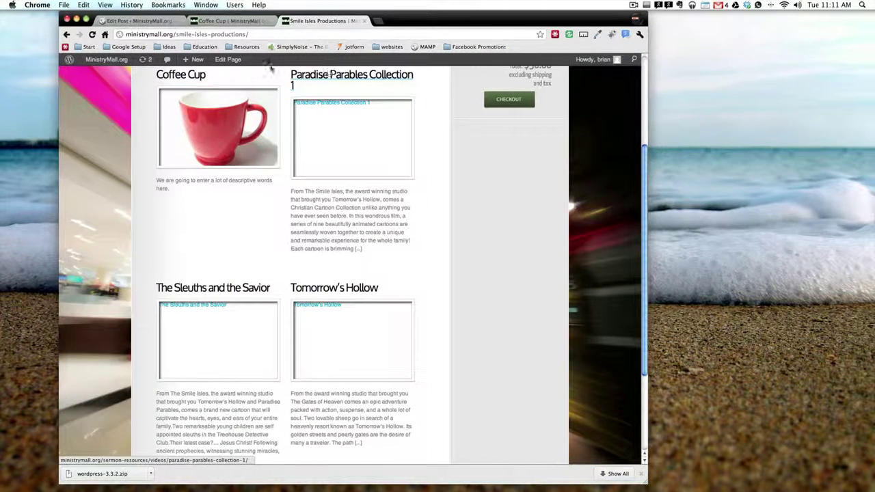
left_click(229, 21)
key("super+r")
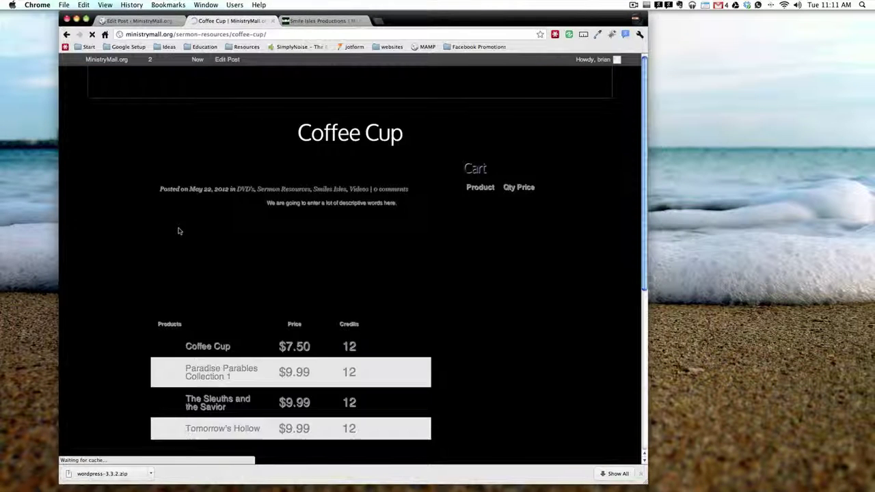
scroll(205, 229, "down", 3)
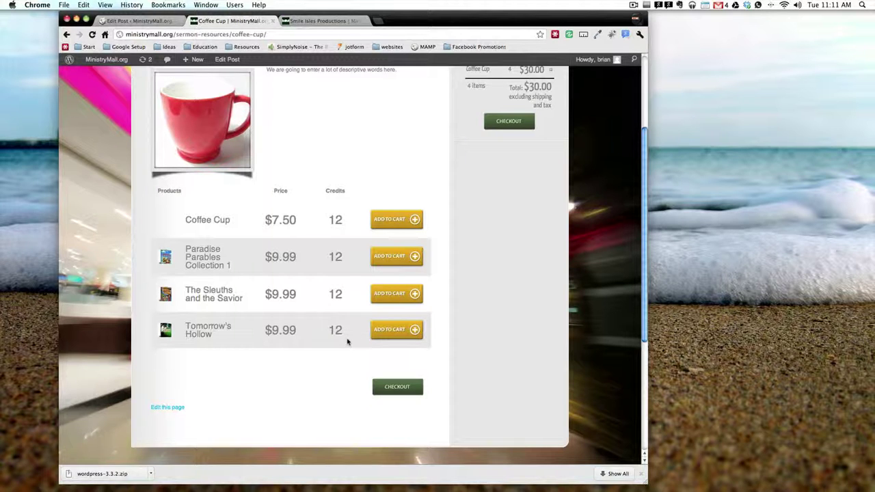
scroll(307, 343, "up", 3)
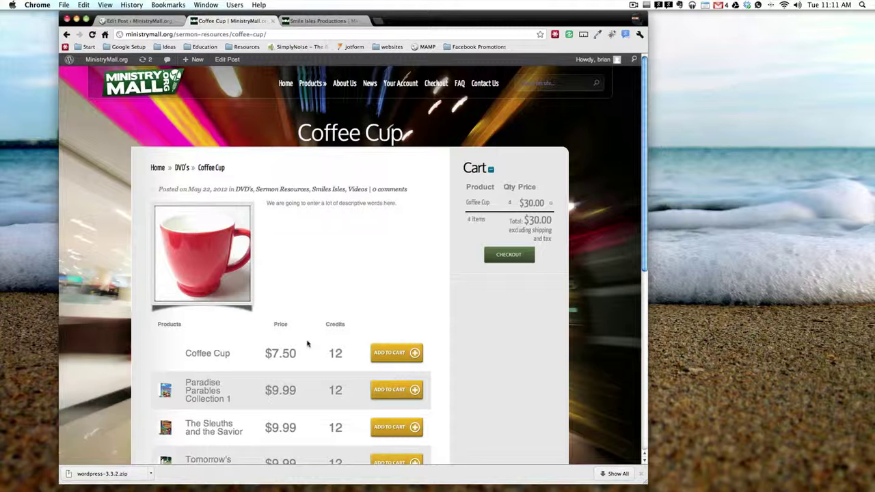
- Add Coffee Cup, Paradise Parables Collection 1, Tomorrow's Hollow and The Sleuths and the Savior to the cart
left_click(400, 353)
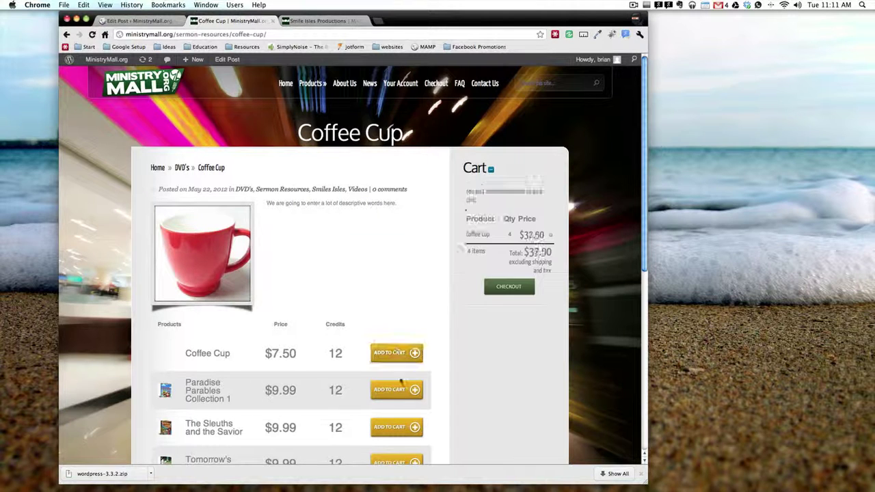
left_click(402, 389)
scroll(402, 406, "down", 3)
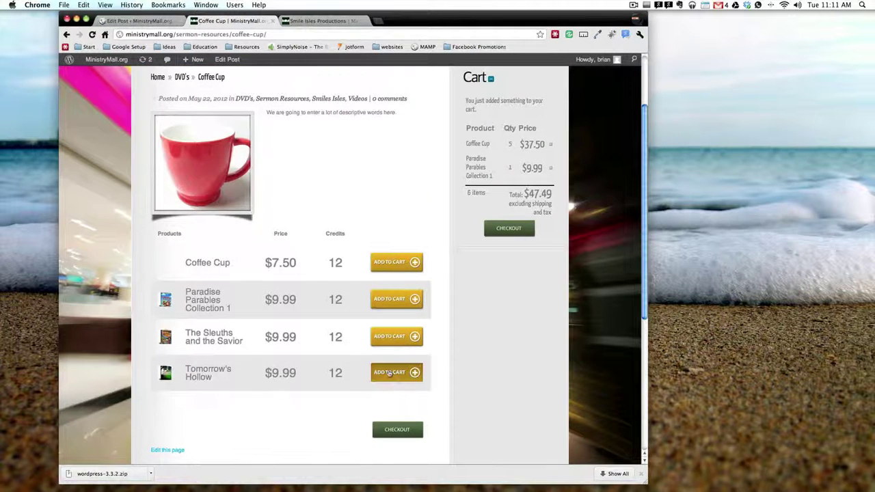
left_click(399, 372)
left_click(391, 342)
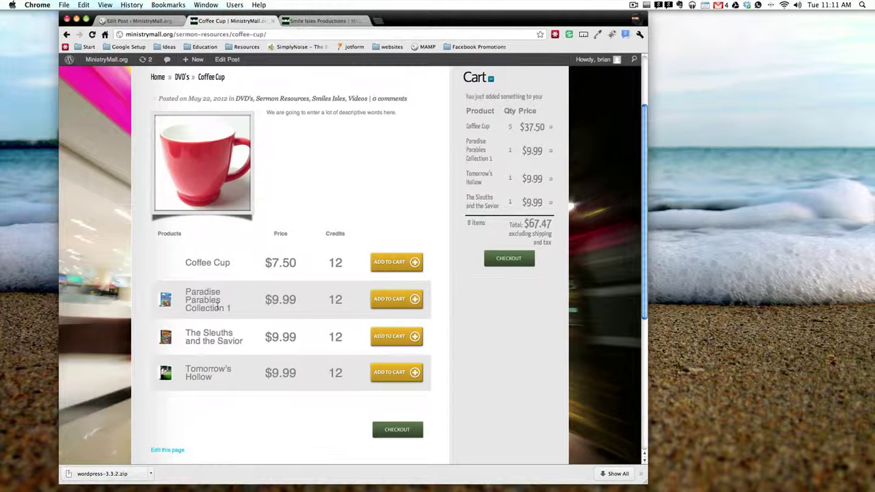
scroll(213, 305, "up", 3)
scroll(218, 306, "down", 5)
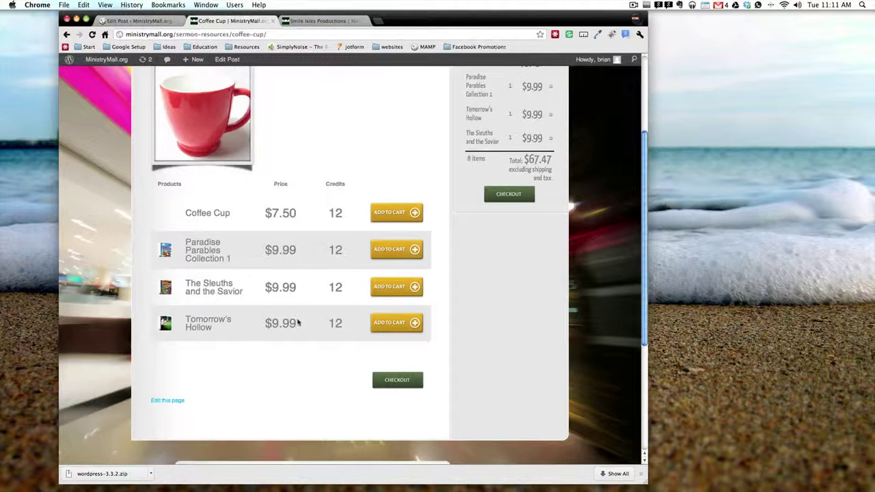
- In the Coffee Cup post, set the order of Tomorrow's Hollow to 2 and Paradise Parables Collection 1 to 4, and save
left_click(137, 21)
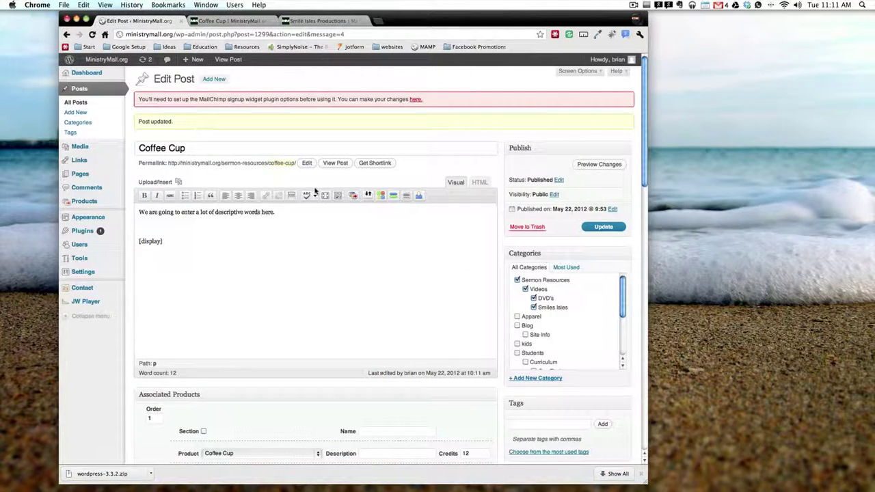
scroll(304, 300, "down", 10)
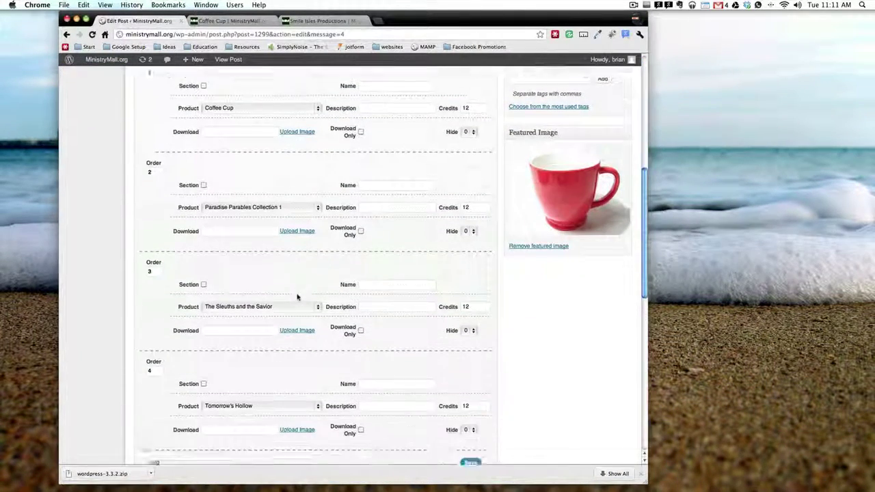
left_click(158, 343)
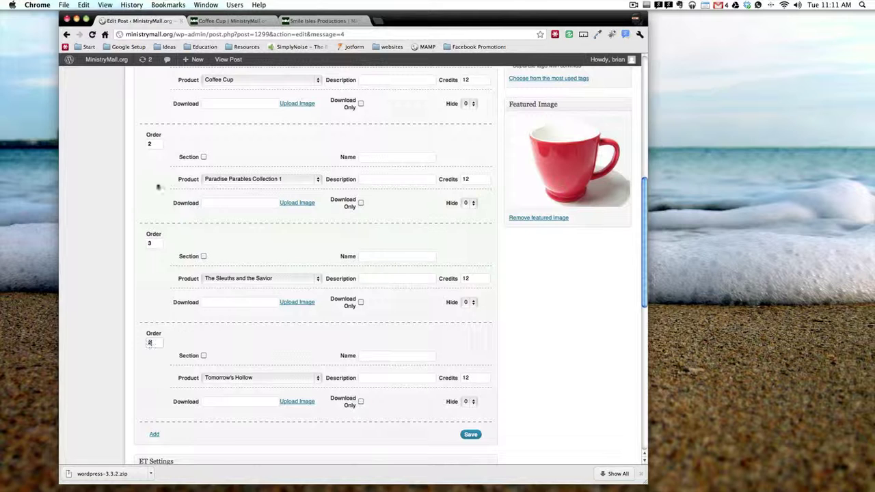
double_click(153, 144)
type("4")
left_click(470, 436)
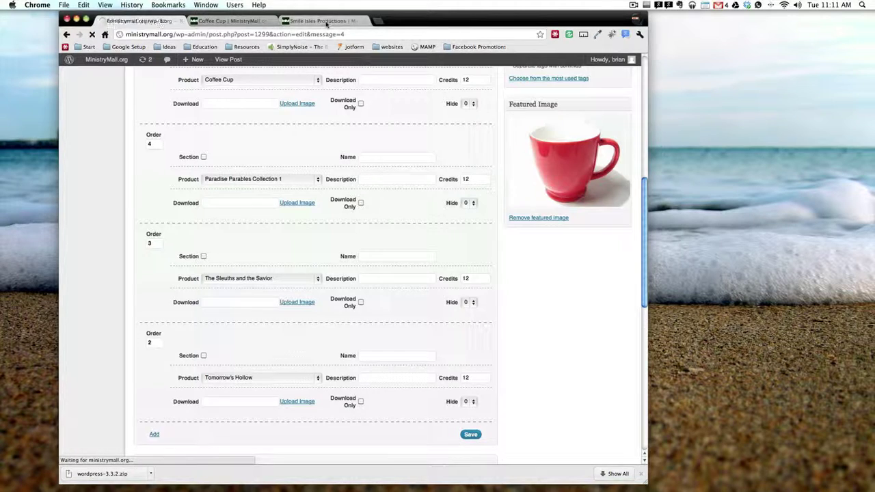
- Check the new product order on the public Coffee Cup page and in the post's associated products
left_click(232, 20)
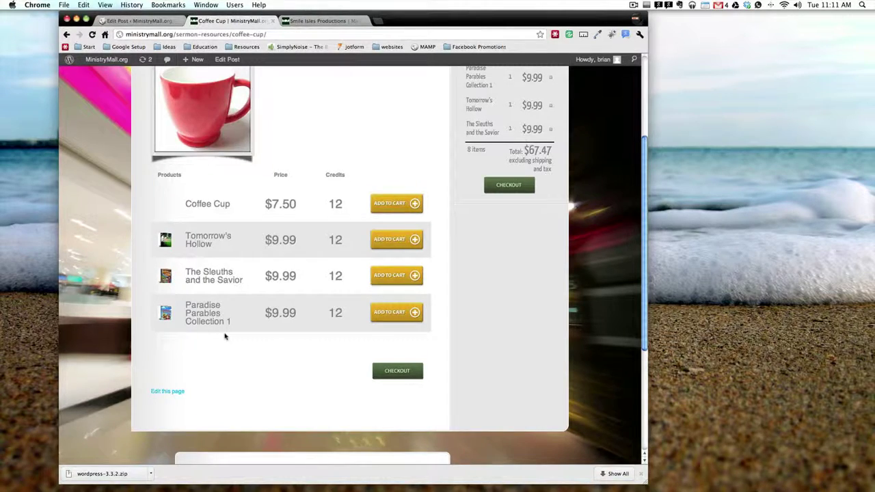
scroll(225, 335, "up", 10)
left_click(149, 20)
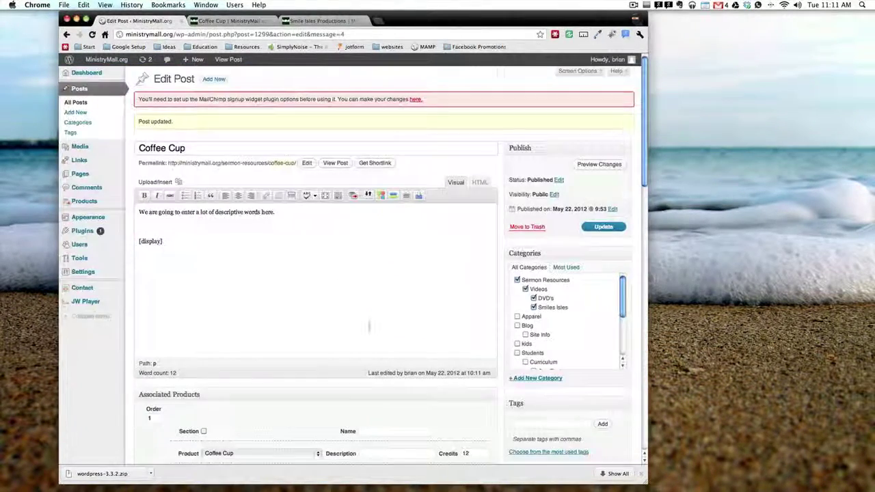
scroll(362, 327, "down", 10)
scroll(357, 328, "up", 2)
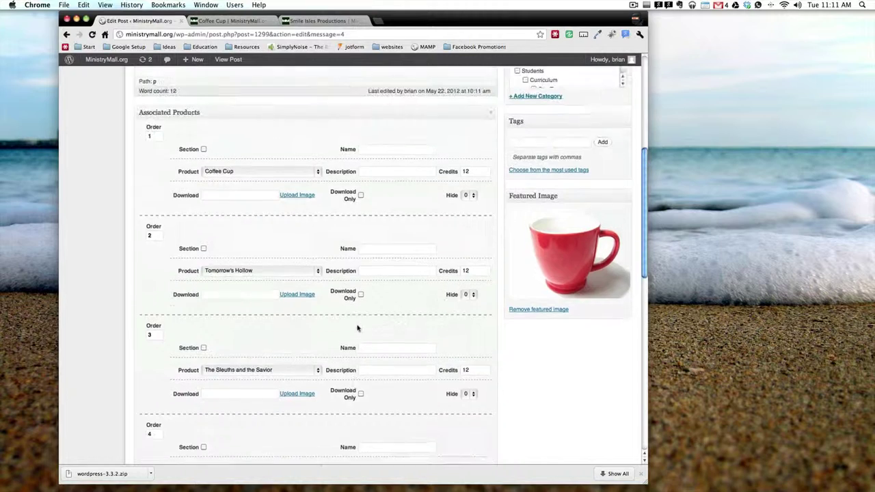
scroll(357, 328, "up", 2)
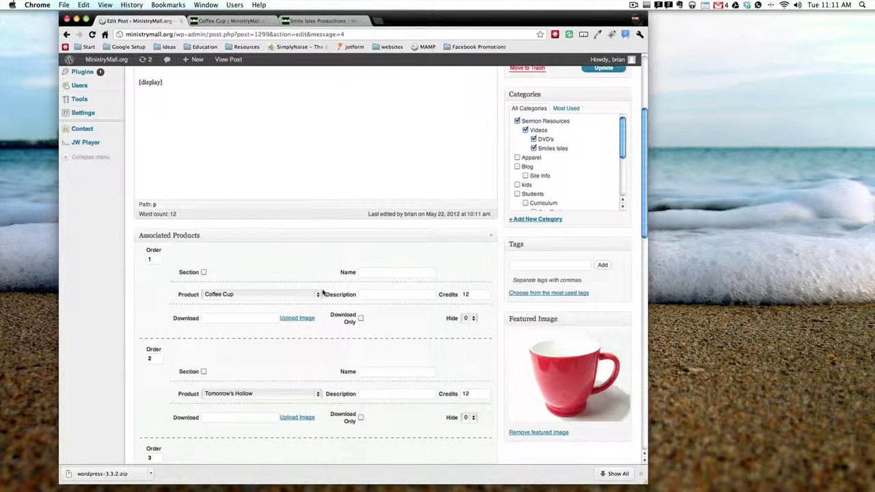
- Add a fifth entry to the Coffee Cup post's associated products, make it a section named Extras, and save
scroll(352, 348, "down", 8)
scroll(191, 333, "up", 2)
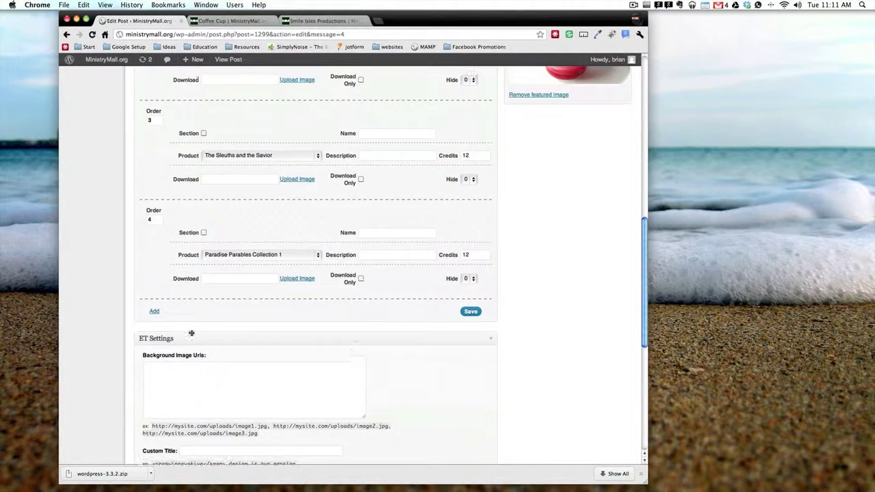
left_click(154, 312)
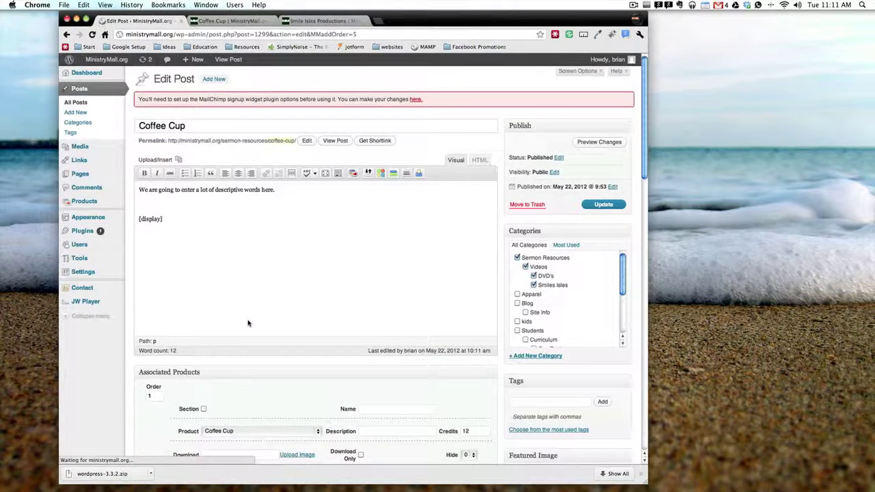
scroll(249, 339, "down", 10)
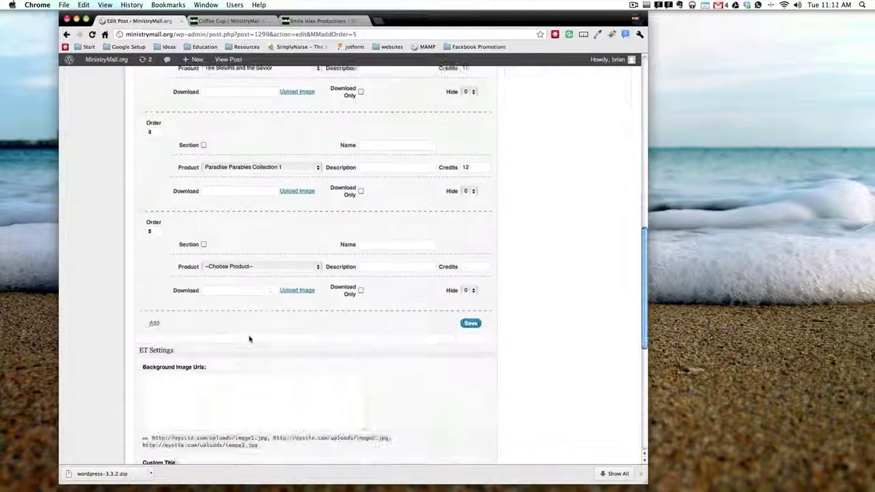
scroll(248, 321, "up", 2)
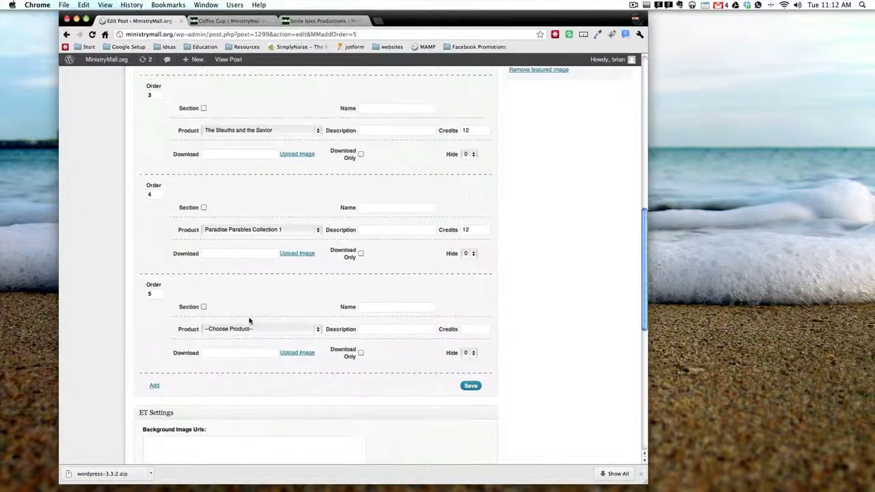
left_click(203, 306)
left_click(387, 308)
left_click(463, 385)
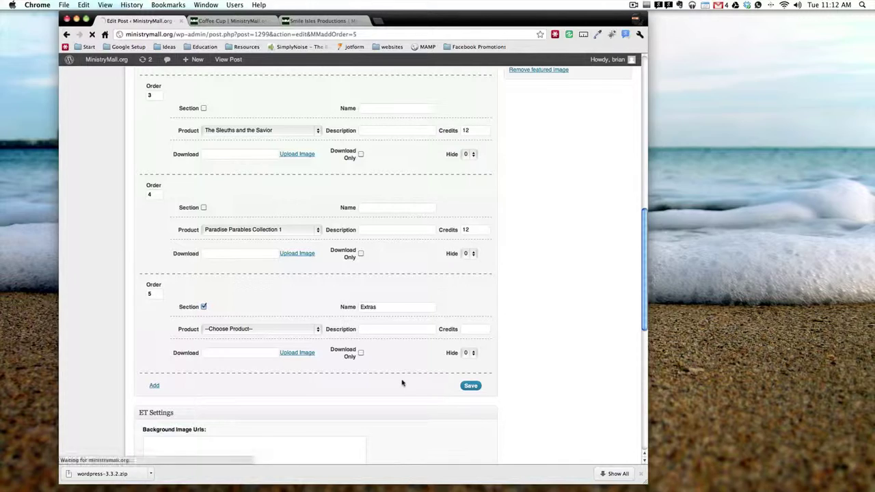
- Reorder the associated products to Extras 2, Tomorrow's Hollow 3, The Sleuths and the Savior 4 and Paradise Parables Collection 1 5, and save
scroll(403, 383, "down", 10)
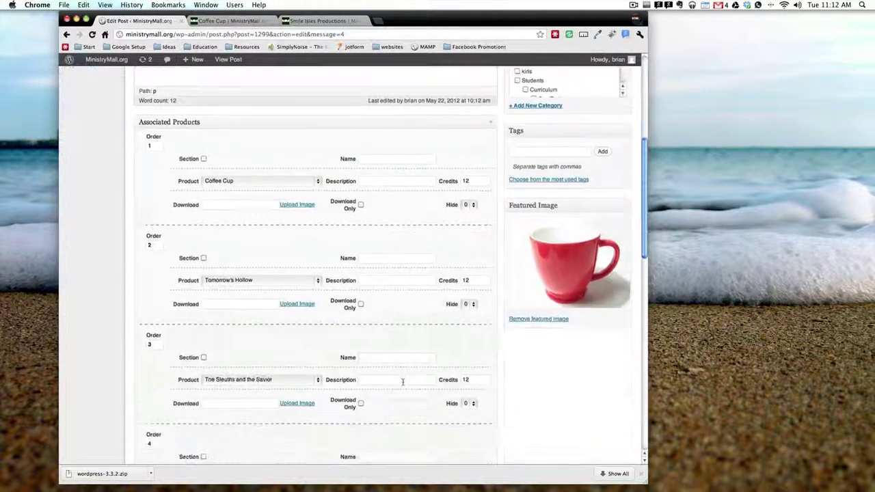
scroll(403, 383, "up", 3)
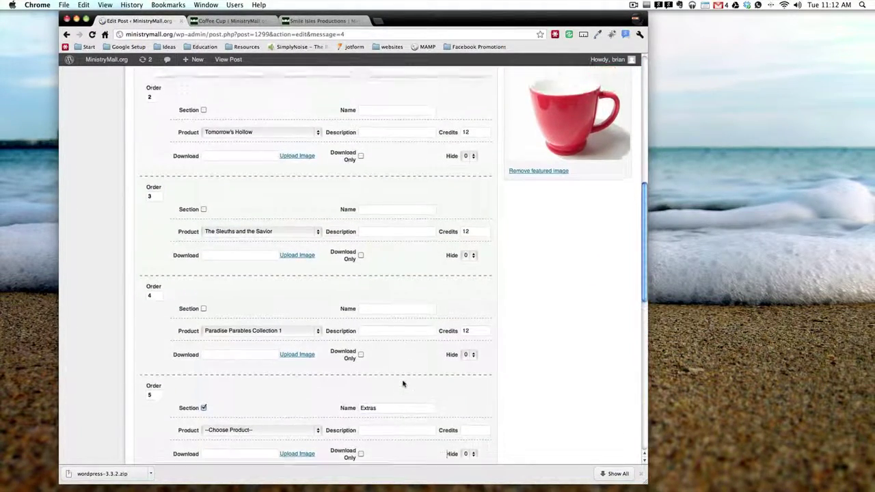
scroll(403, 383, "up", 2)
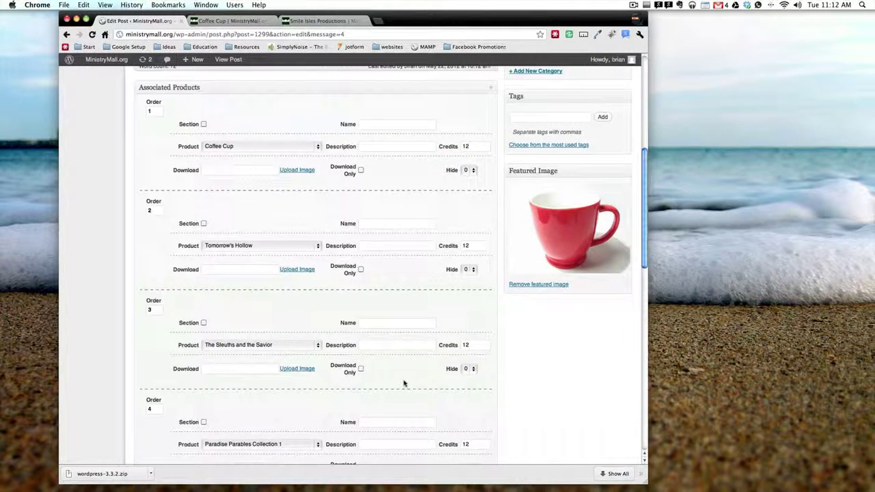
scroll(402, 383, "down", 7)
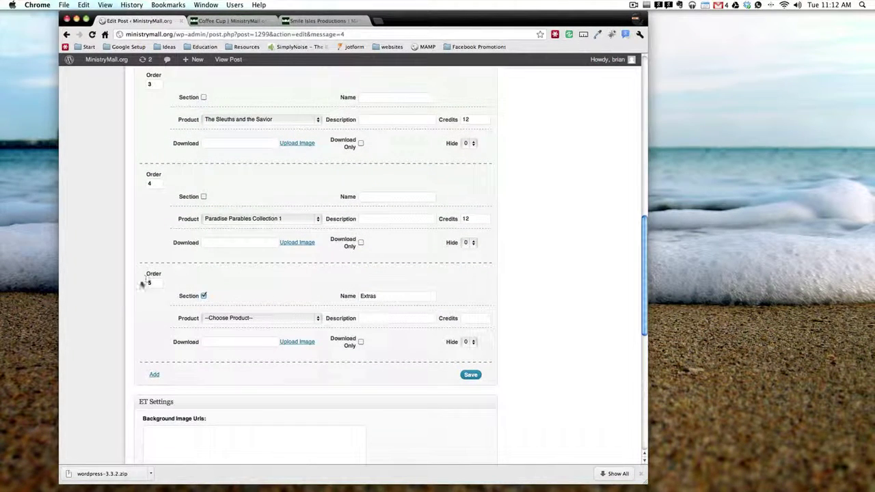
scroll(198, 300, "up", 6)
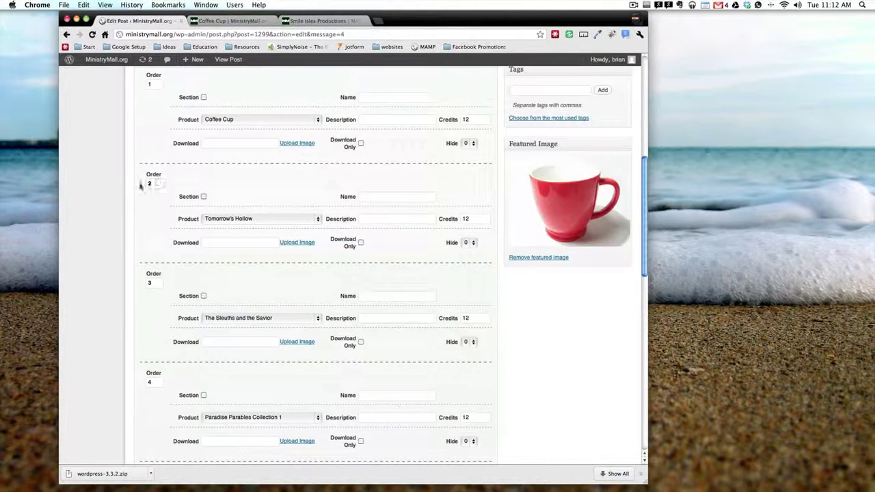
left_click(153, 281)
key("BackSpace")
type("4")
left_click(151, 382)
key("BackSpace")
type("5")
scroll(294, 332, "down", 6)
left_click(469, 383)
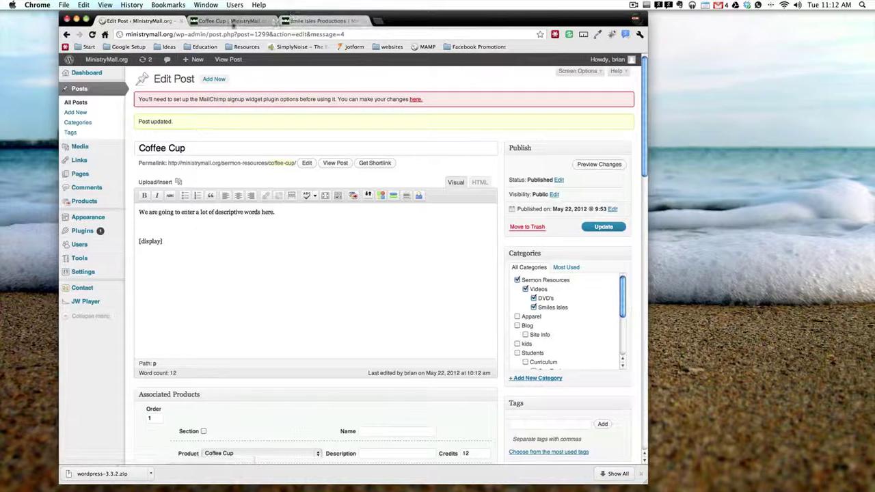
- Close the Smile Isles Productions page, reload the public Coffee Cup page and check the placement of the Extras section
left_click(332, 22)
left_click(364, 21)
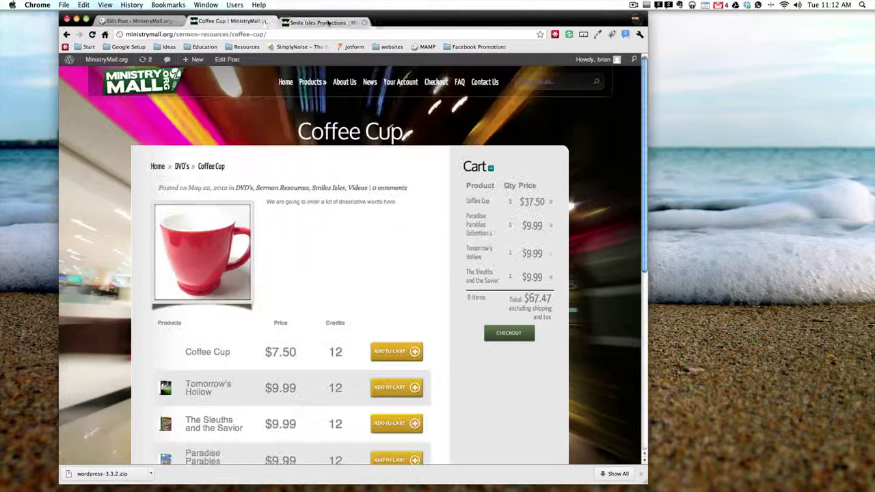
key("super+r")
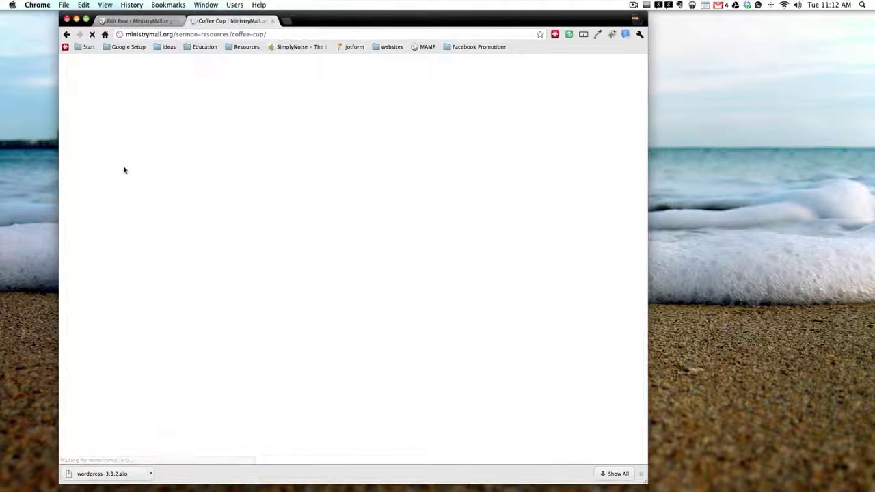
scroll(125, 174, "down", 5)
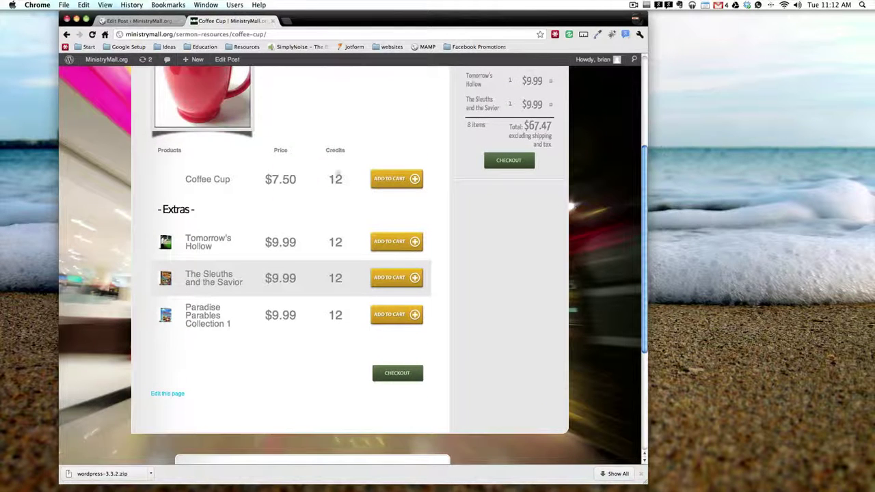
scroll(272, 190, "up", 2)
scroll(272, 190, "up", 1)
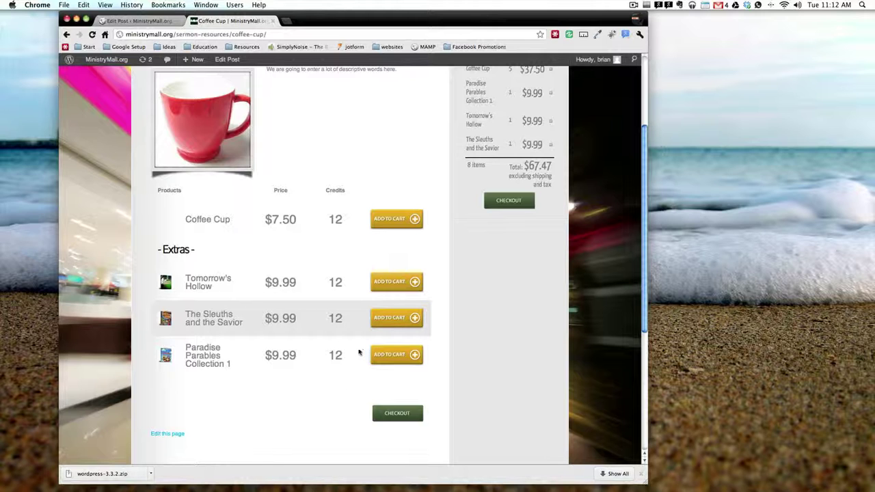
scroll(356, 352, "up", 3)
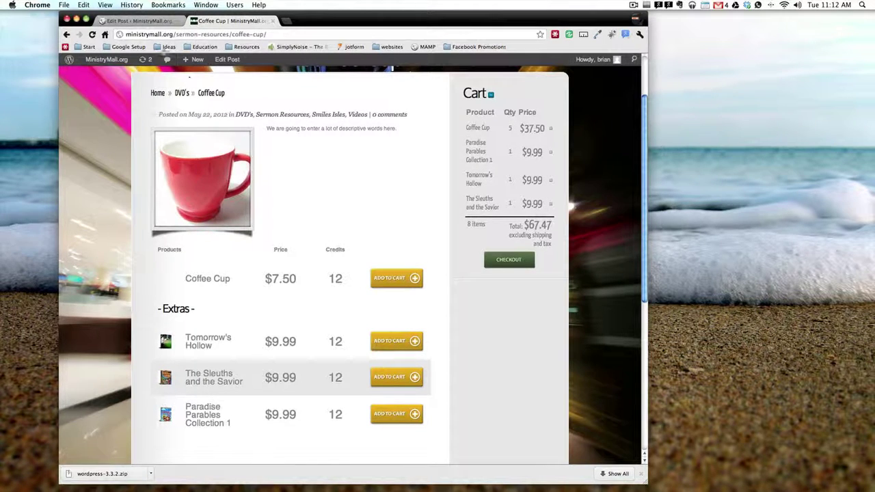
- Compare the Extras section entry in the post's associated products with its heading on the public Coffee Cup page
left_click(149, 23)
scroll(301, 251, "down", 3)
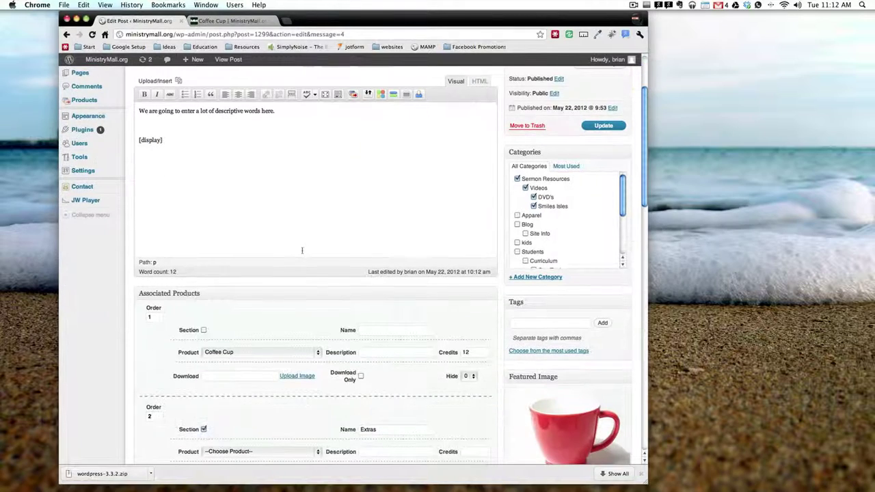
scroll(301, 250, "down", 4)
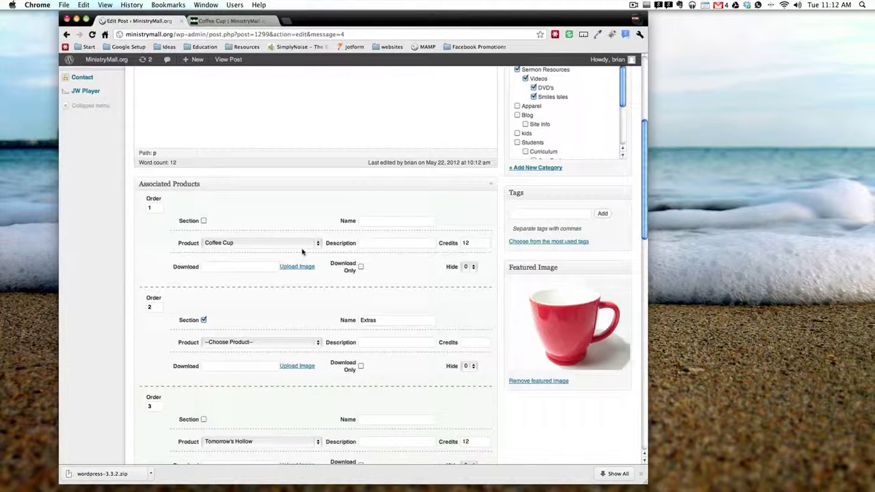
left_click(223, 21)
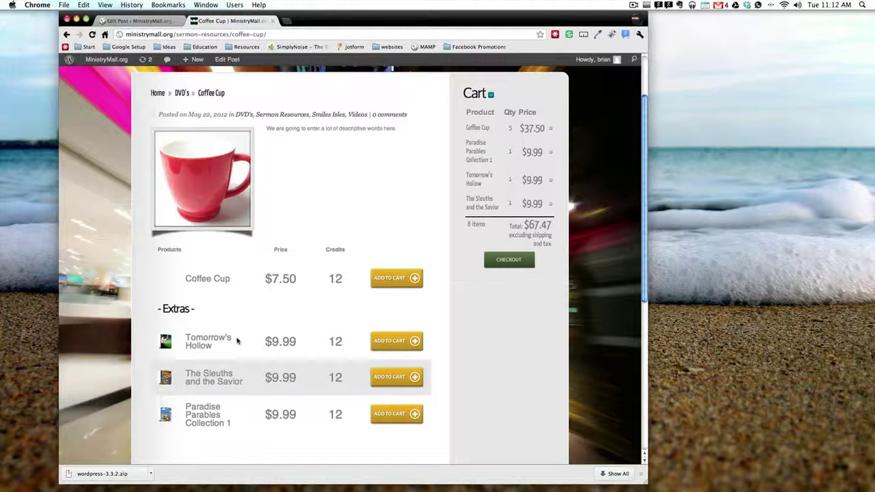
scroll(201, 350, "down", 3)
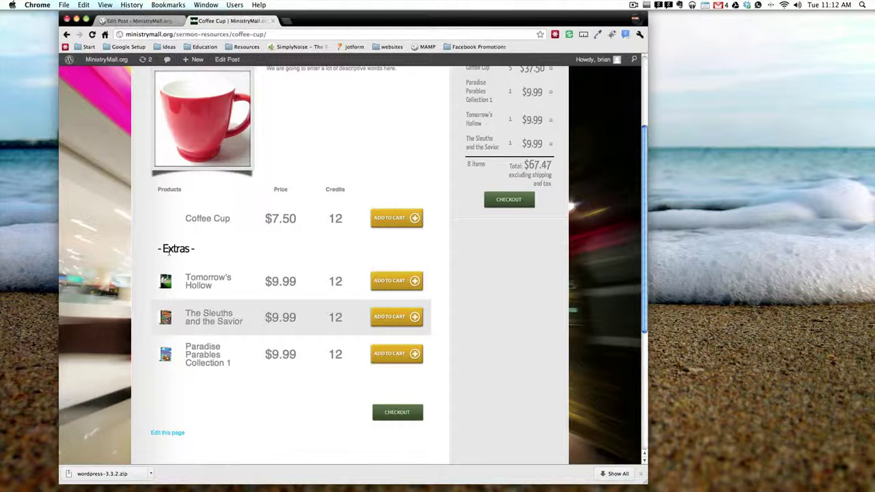
scroll(283, 385, "up", 3)
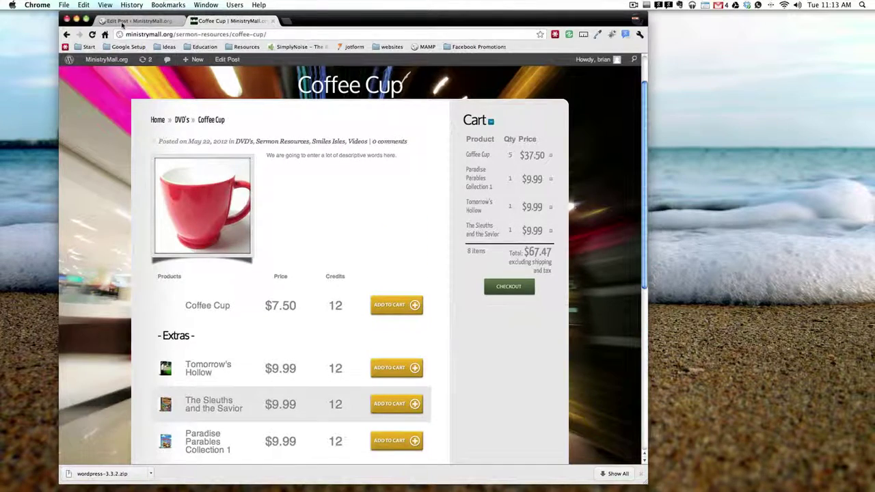
- Add a sixth entry to the Coffee Cup post's associated products as a section named Download Only, and save
left_click(121, 25)
scroll(266, 262, "down", 2)
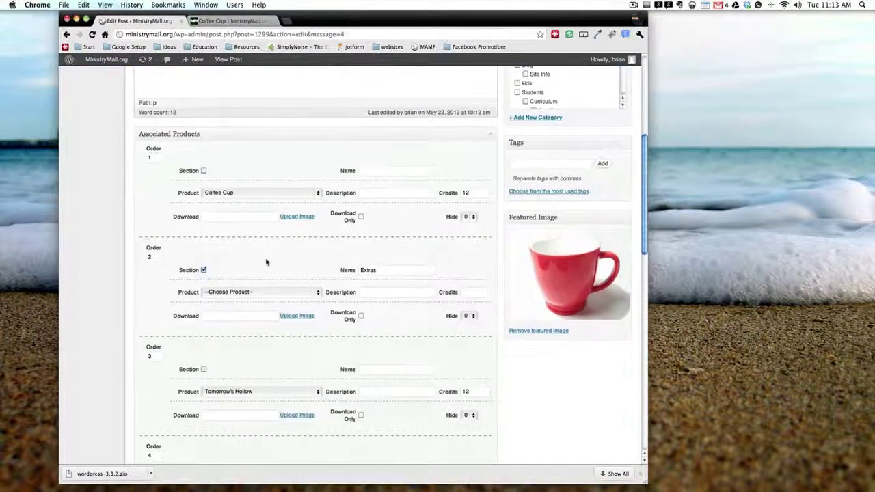
scroll(266, 262, "down", 10)
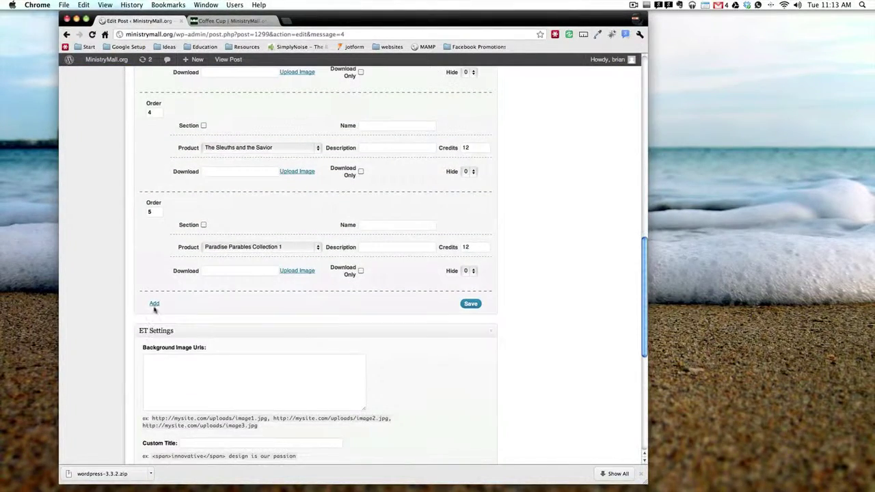
left_click(153, 304)
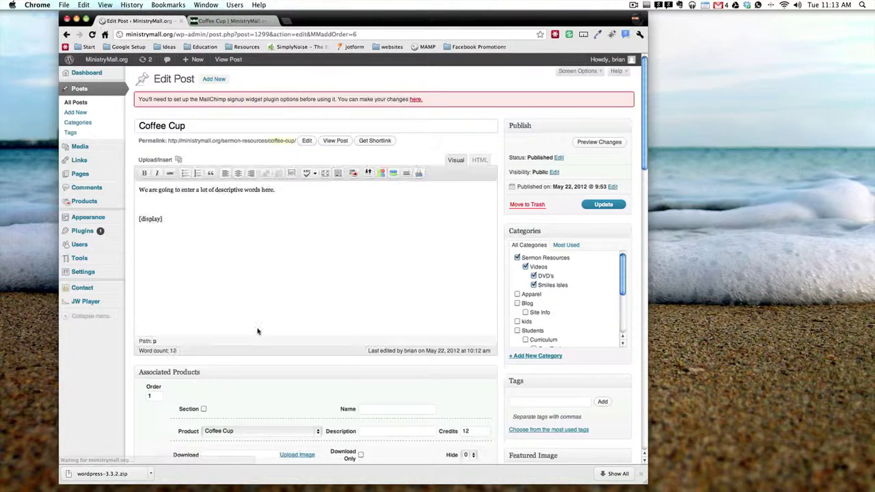
scroll(257, 331, "down", 20)
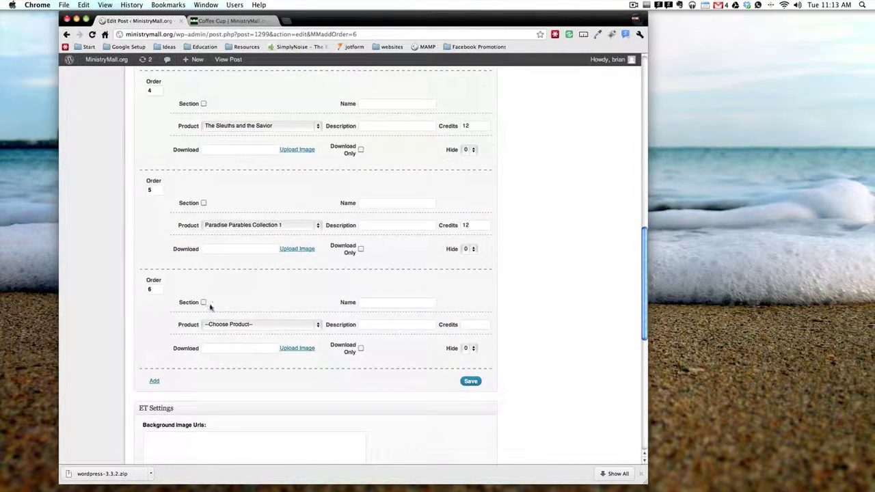
left_click(204, 303)
left_click(388, 303)
left_click(470, 380)
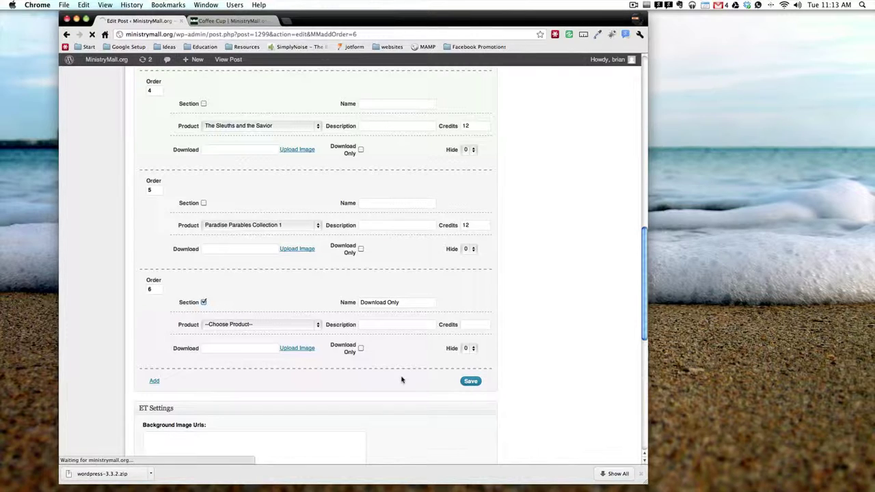
- Reload the public Coffee Cup page and compare its Download Only heading with the sixth entry in the post
left_click(229, 21)
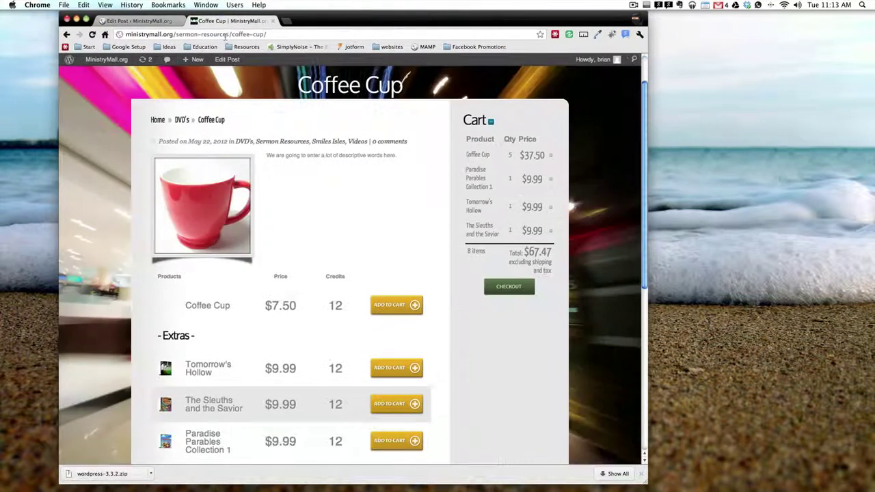
key("super+r")
scroll(299, 259, "down", 5)
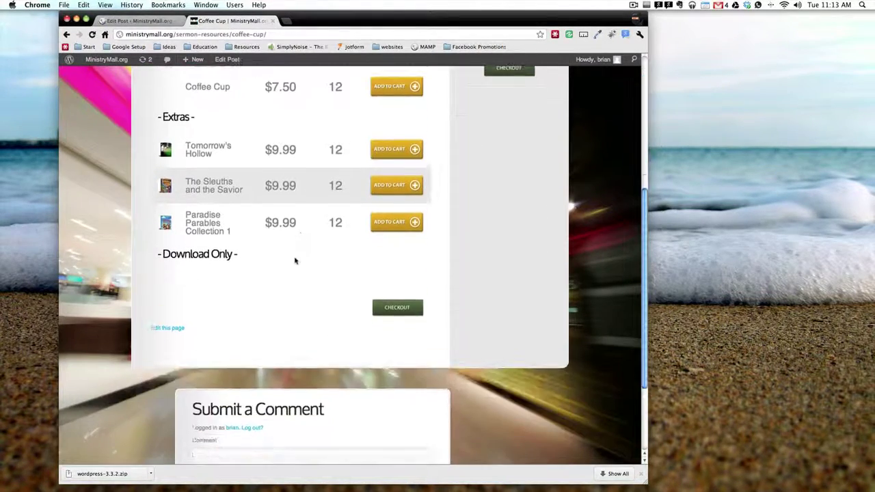
left_click(145, 21)
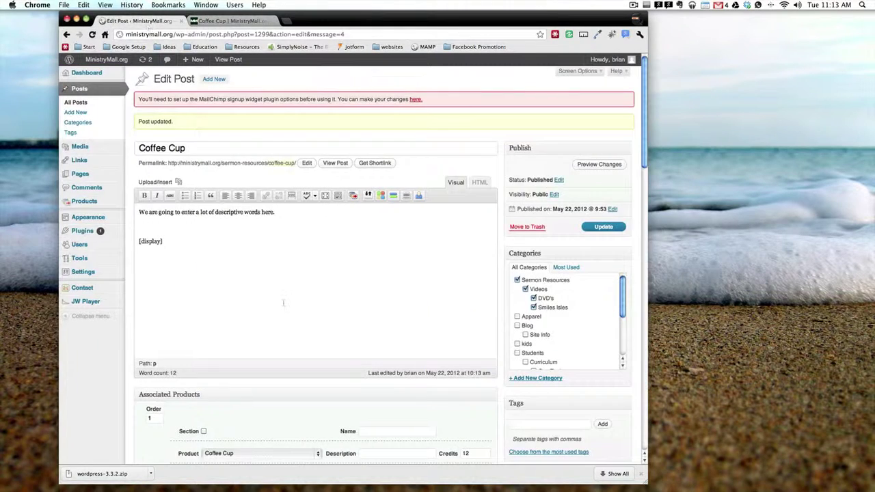
scroll(283, 303, "down", 20)
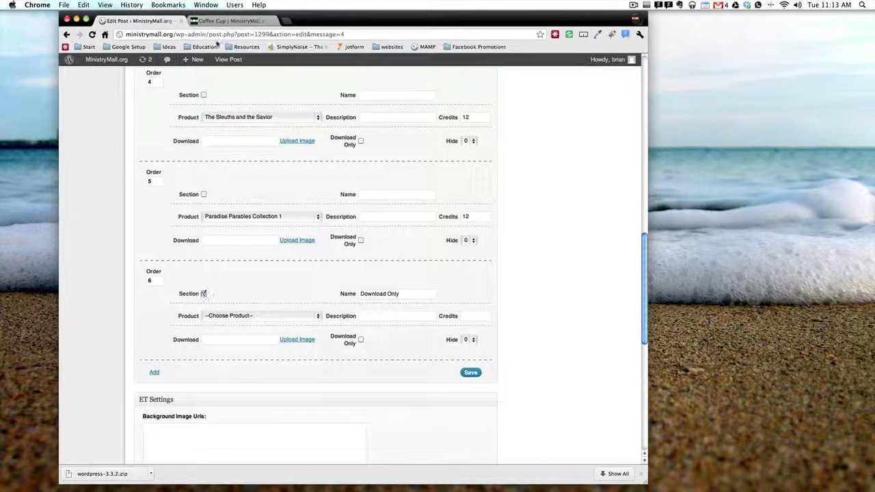
left_click(229, 21)
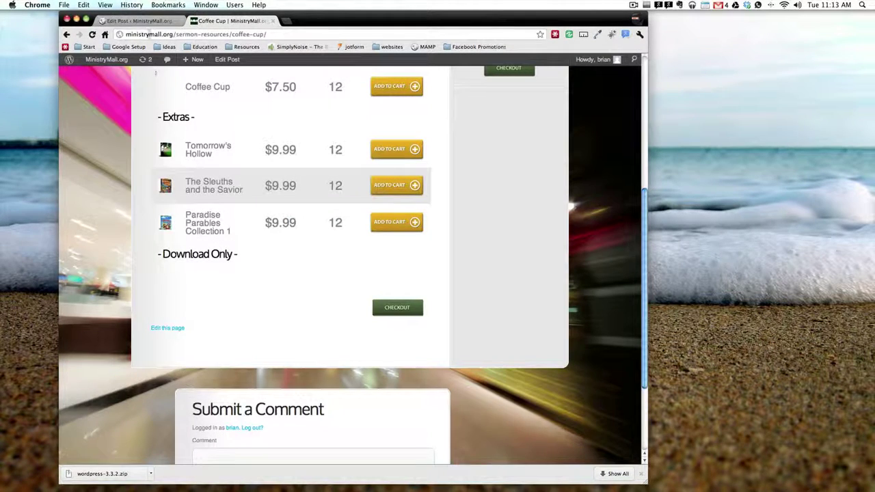
- Add a seventh entry below the Download Only section in the Coffee Cup post's associated products
left_click(143, 21)
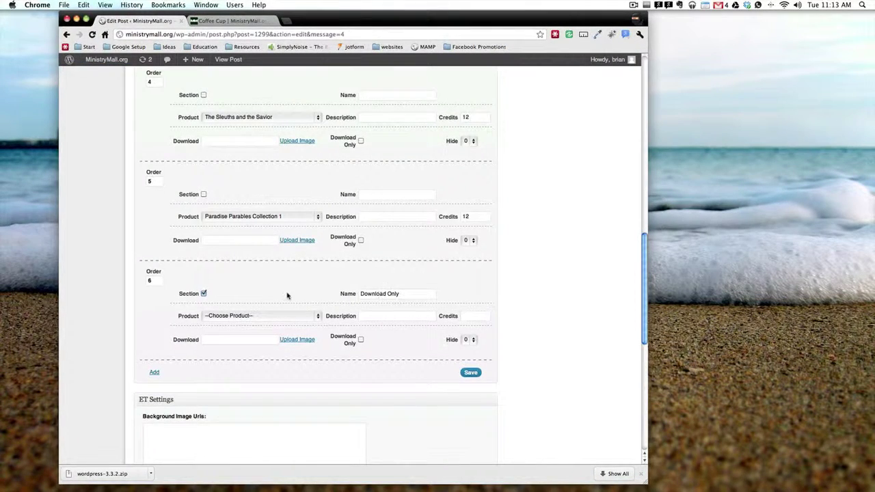
scroll(287, 296, "down", 3)
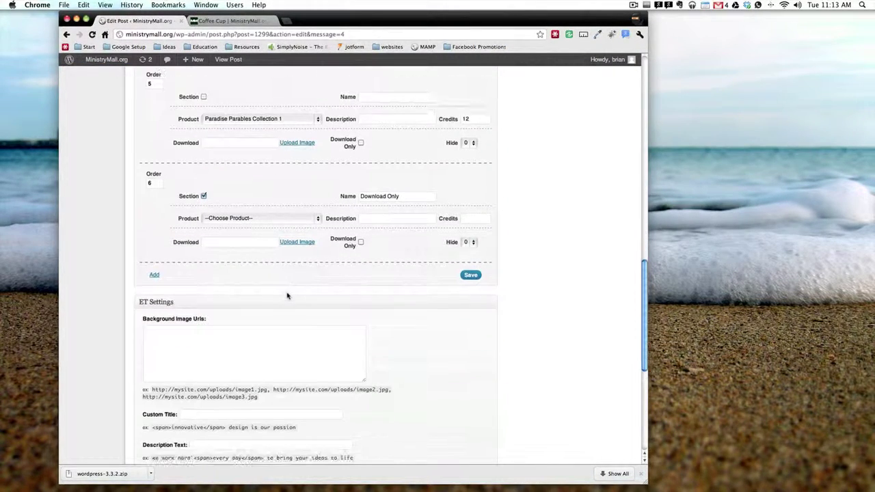
left_click(155, 277)
scroll(221, 287, "down", 10)
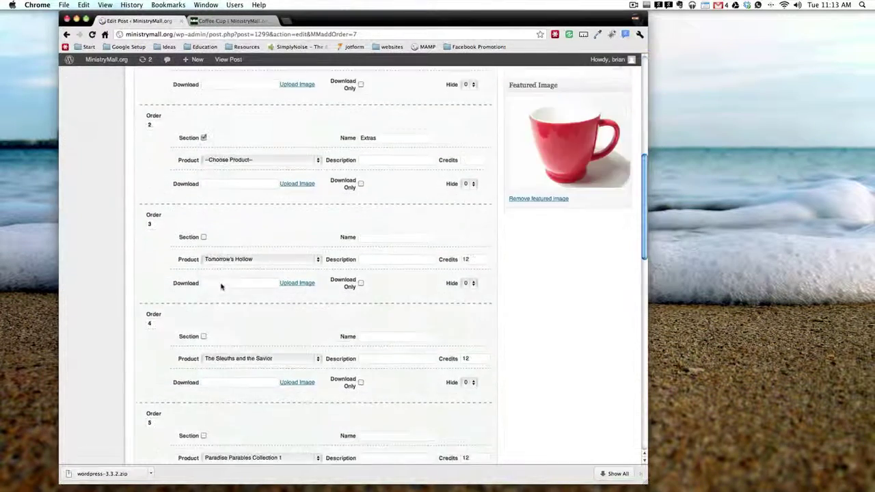
scroll(221, 287, "down", 12)
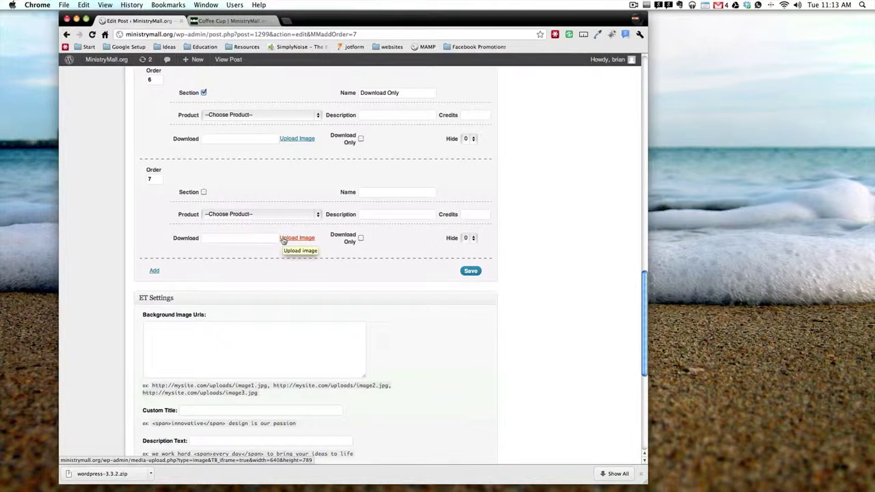
- Upload Voice Watermarked NT4763.pdf from the Desktop as the download file for the seventh associated product entry
left_click(295, 265)
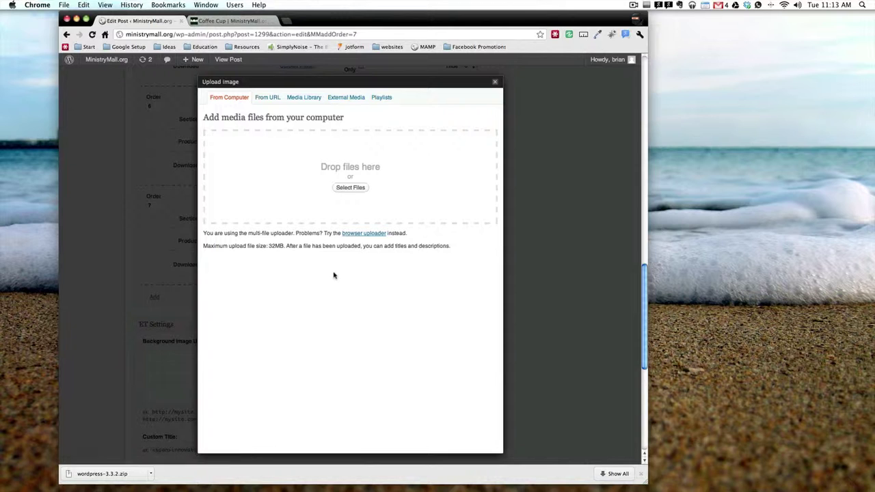
left_click(350, 187)
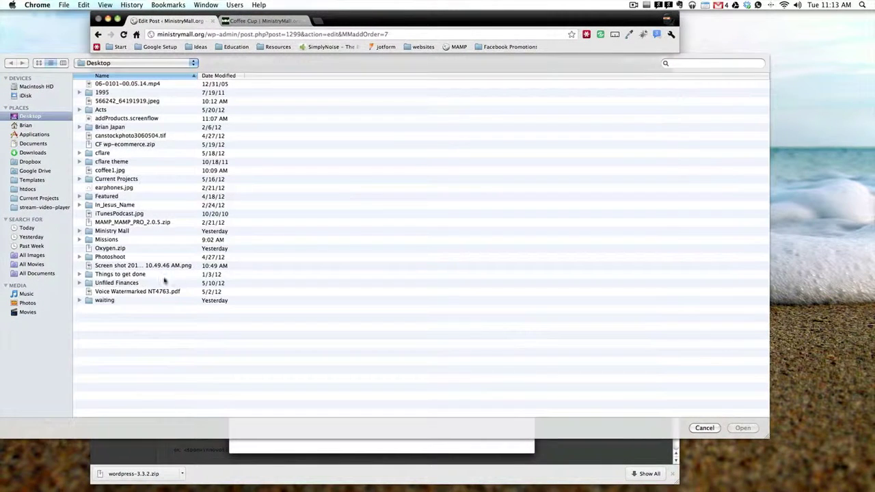
left_click(148, 291)
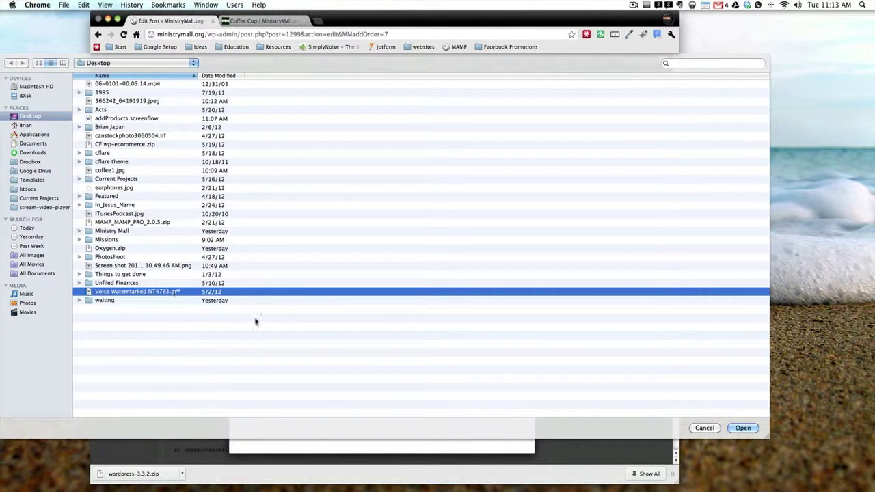
left_click(742, 428)
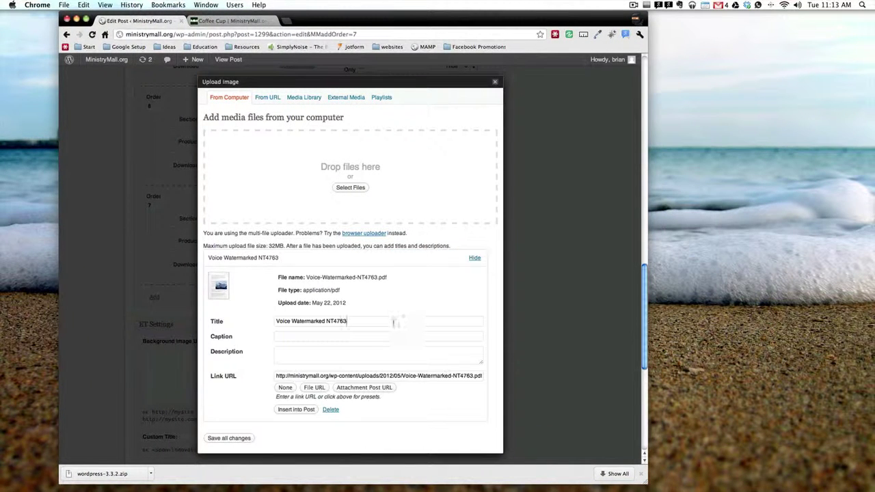
- Copy the uploaded Voice Watermarked NT4763 file's link URL and save all changes to the media
left_click(394, 322)
scroll(400, 350, "down", 3)
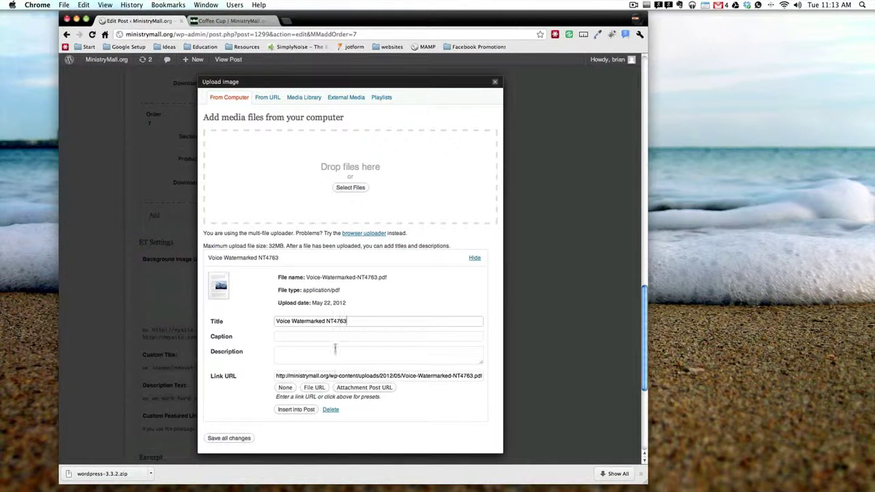
key("Tab")
key("Tab")
key("Tab")
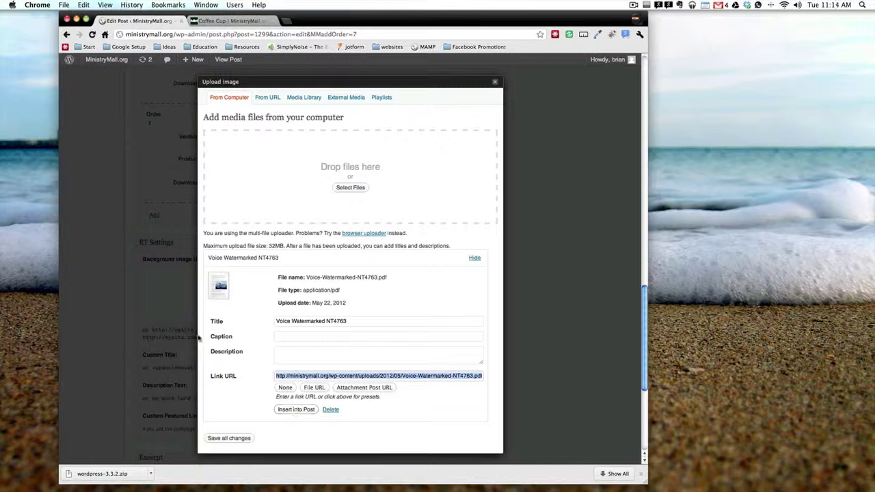
scroll(175, 280, "up", 3)
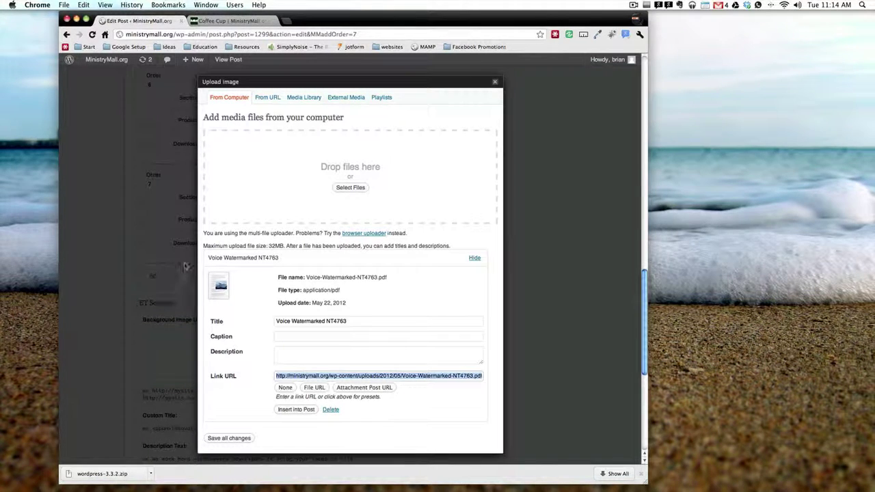
left_click(234, 437)
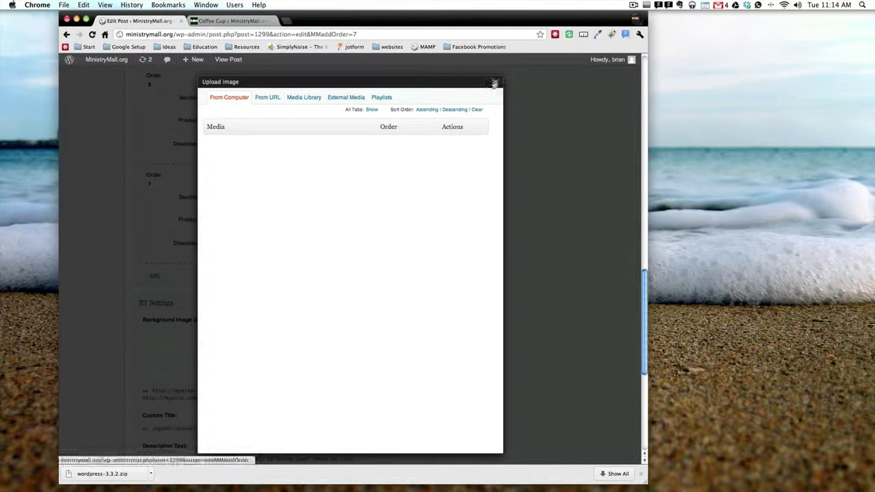
- Paste the PDF link as the seventh entry's download, mark it Download Only with 13 credits, and save
left_click(495, 82)
left_click(229, 242)
key("super+v")
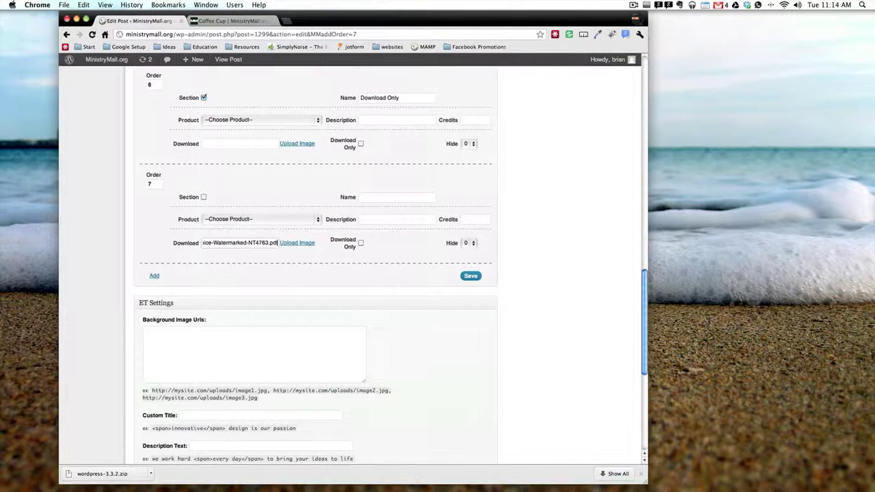
left_click(361, 245)
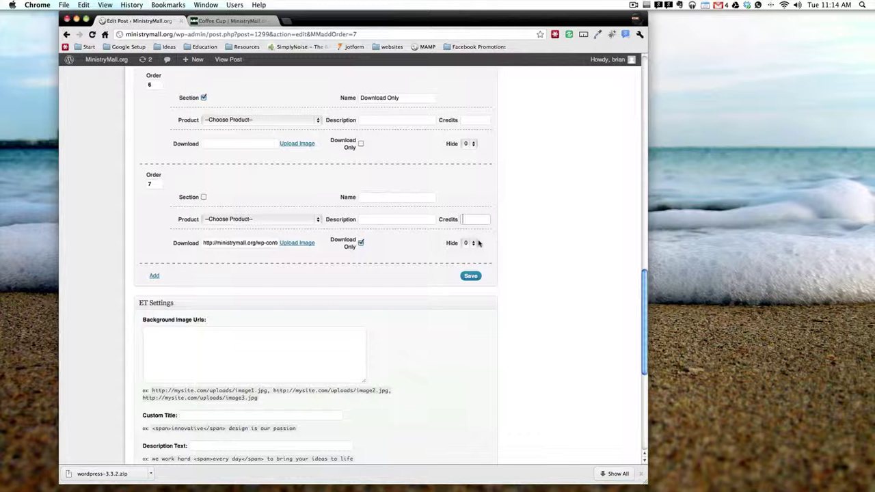
type("13")
left_click(470, 276)
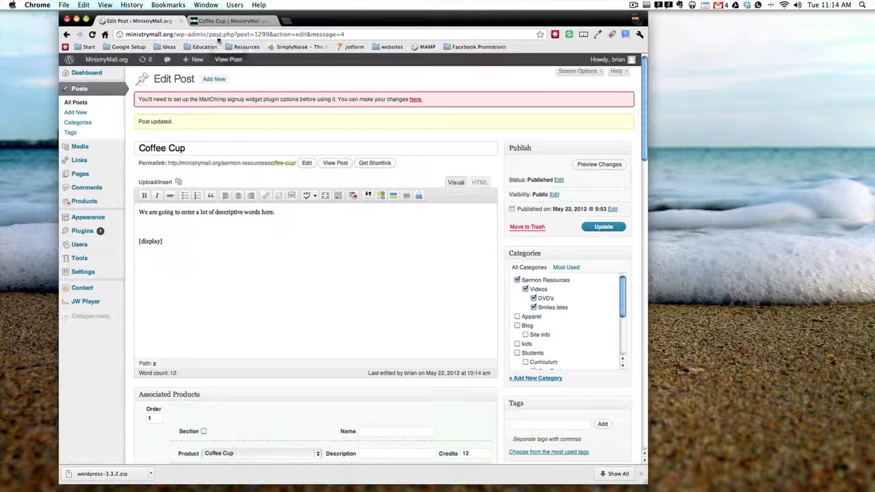
- Reload the public Coffee Cup page and examine the File to Download row's price and credits under Download Only
left_click(223, 22)
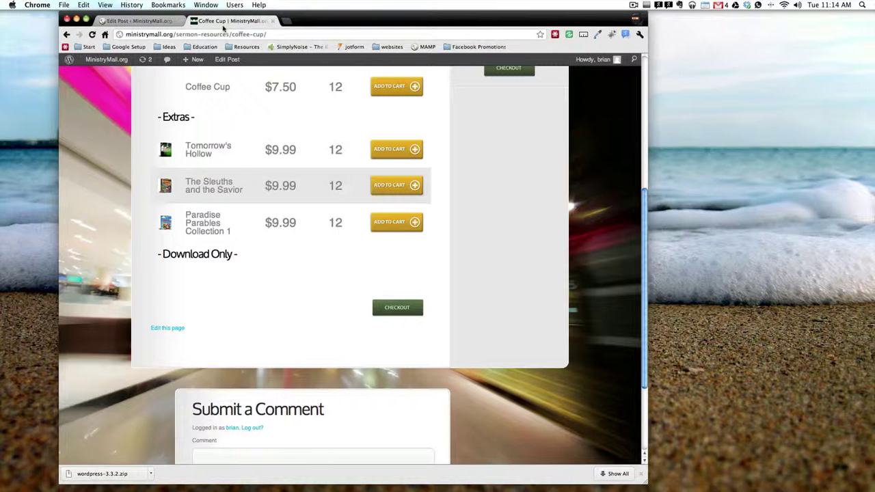
key("super+r")
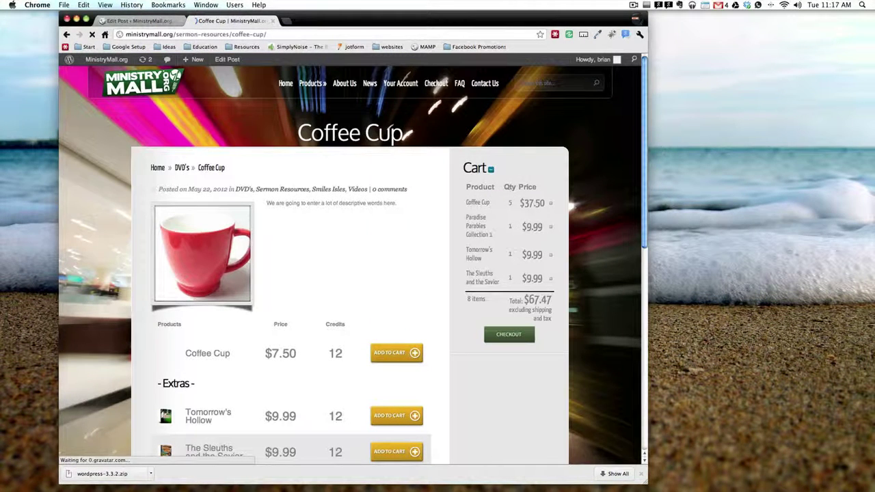
scroll(350, 274, "down", 5)
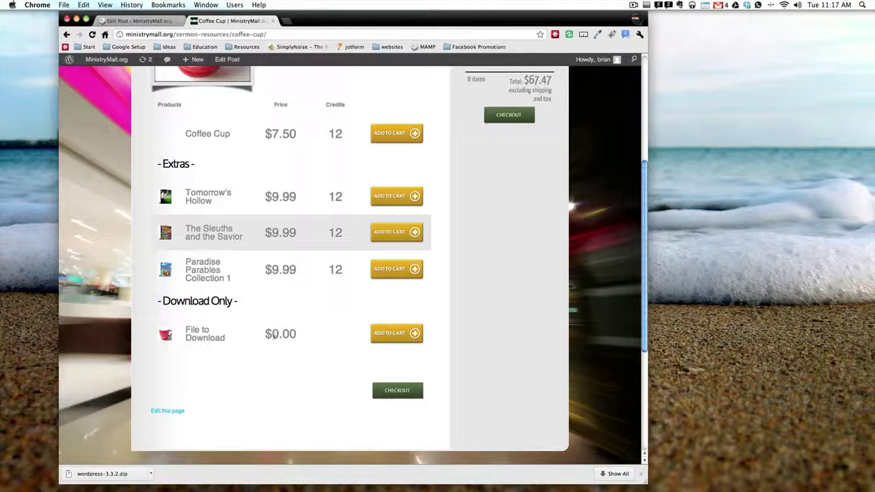
left_click_drag(274, 334, 295, 334)
left_click(341, 336)
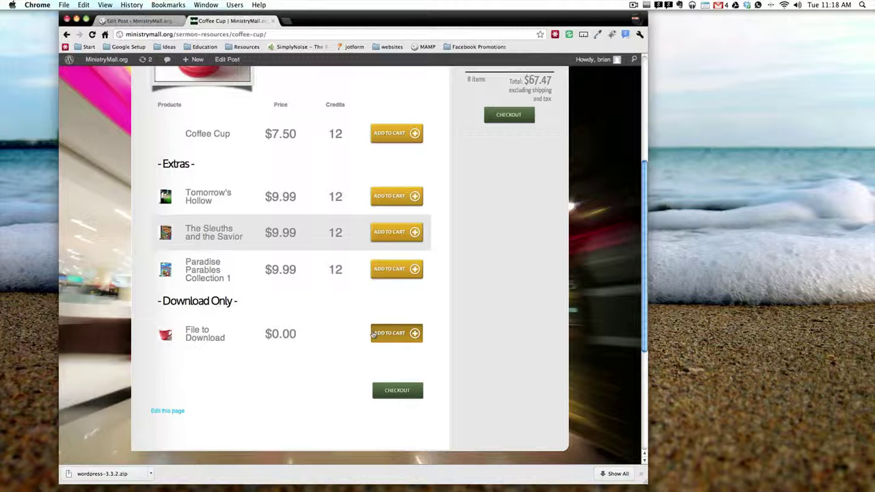
- Return to the Coffee Cup post and review its associated products through the File to Download entry
left_click(146, 23)
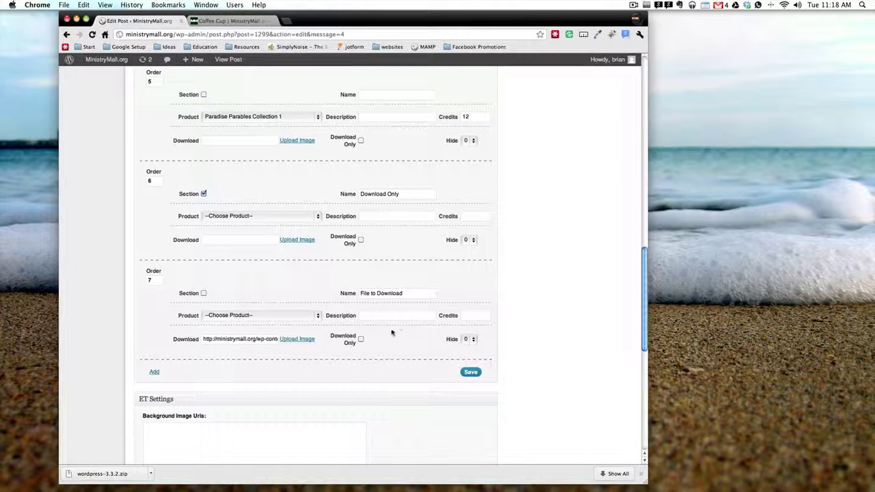
scroll(146, 186, "up", 3)
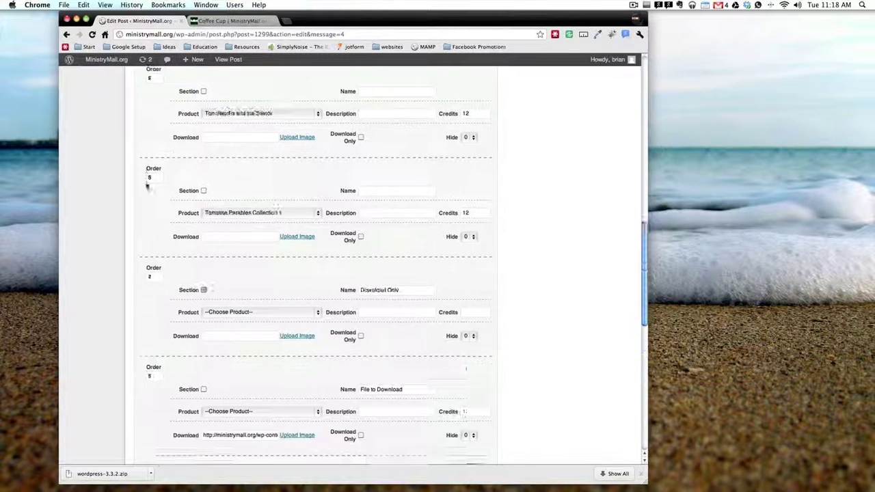
scroll(147, 186, "up", 8)
scroll(146, 187, "down", 10)
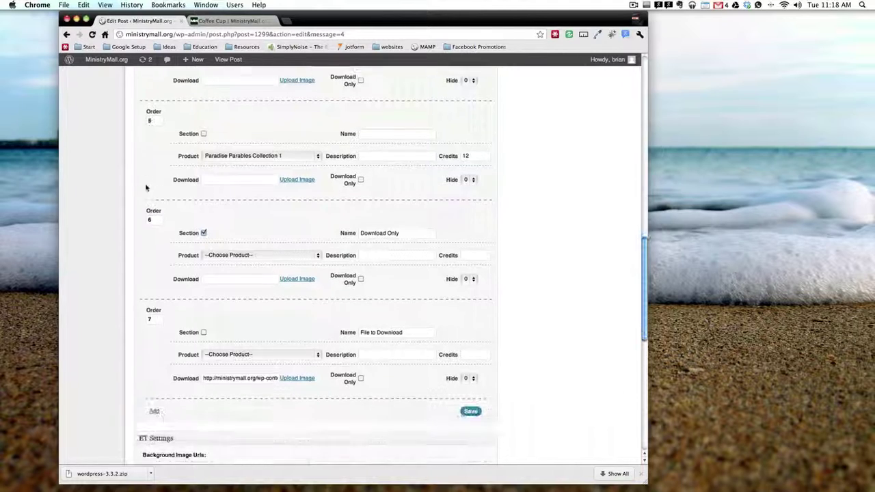
scroll(151, 195, "down", 3)
scroll(182, 230, "up", 3)
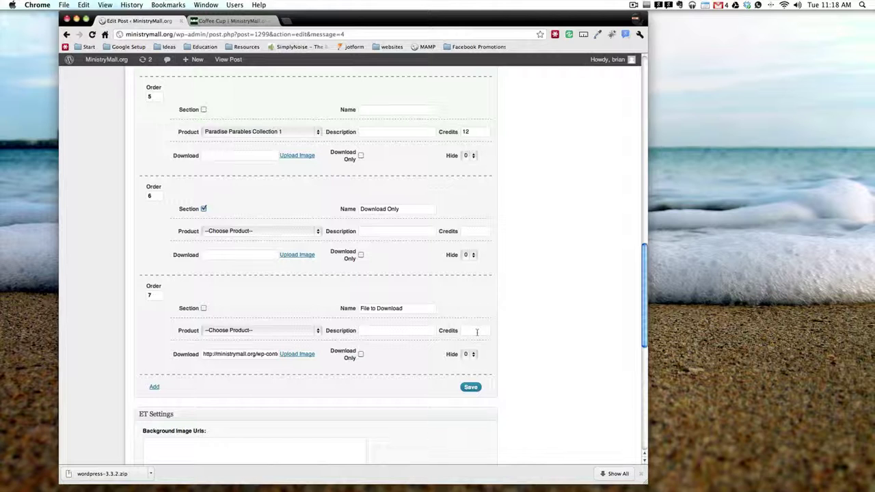
- Save the Coffee Cup post with the File to Download entry's credits left empty, and reload the public page
left_click(477, 332)
scroll(516, 340, "down", 2)
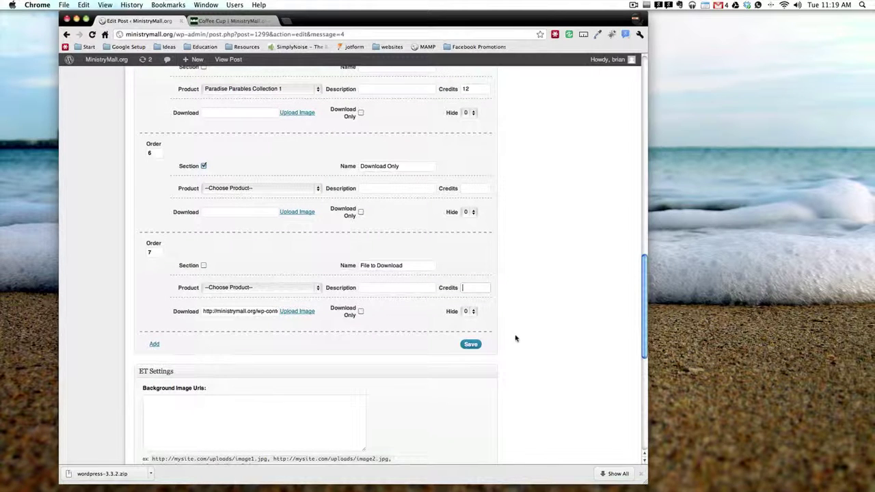
left_click(462, 290)
left_click(470, 344)
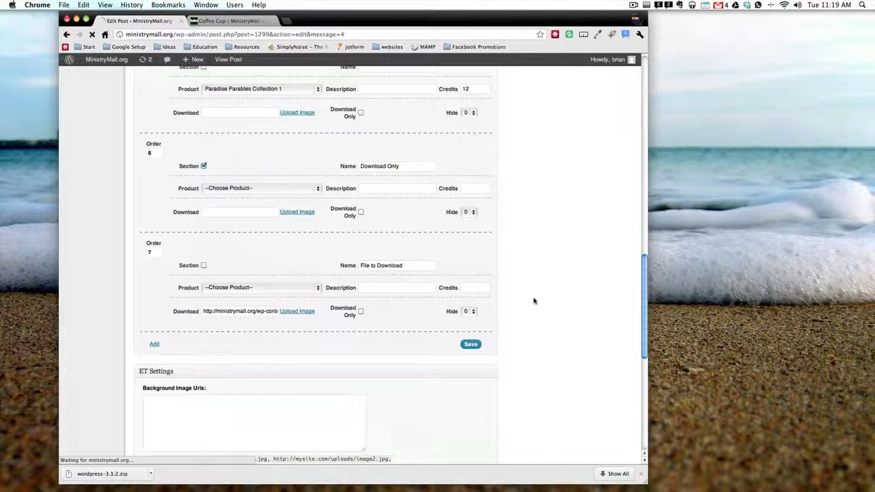
left_click(236, 21)
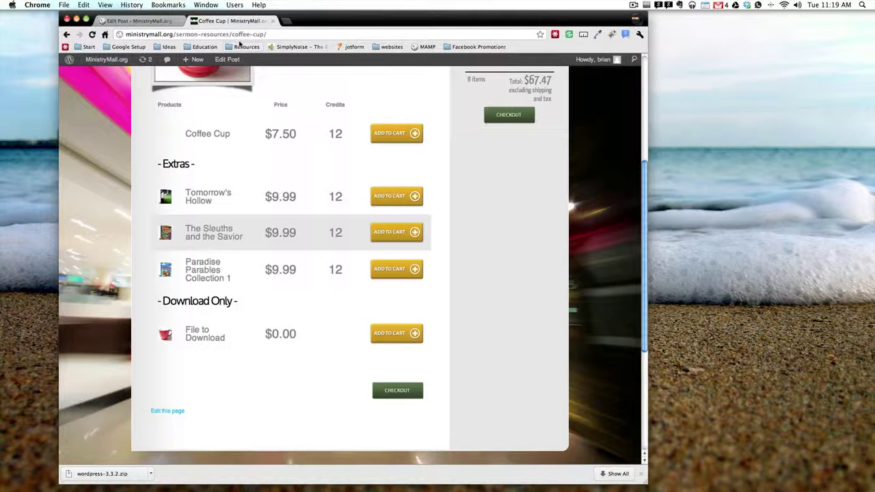
key("super+r")
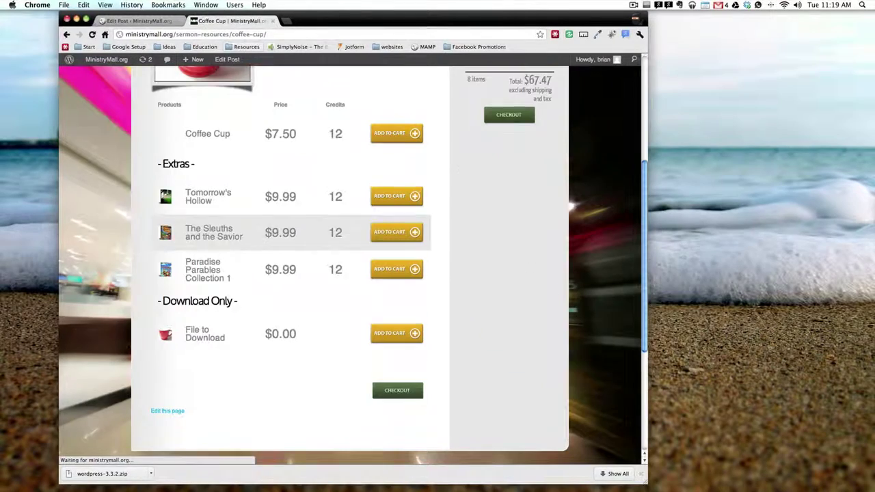
- Set the Hide value of the File to Download entry to 1 in the Coffee Cup post's associated products, and save
left_click(132, 22)
scroll(509, 294, "down", 10)
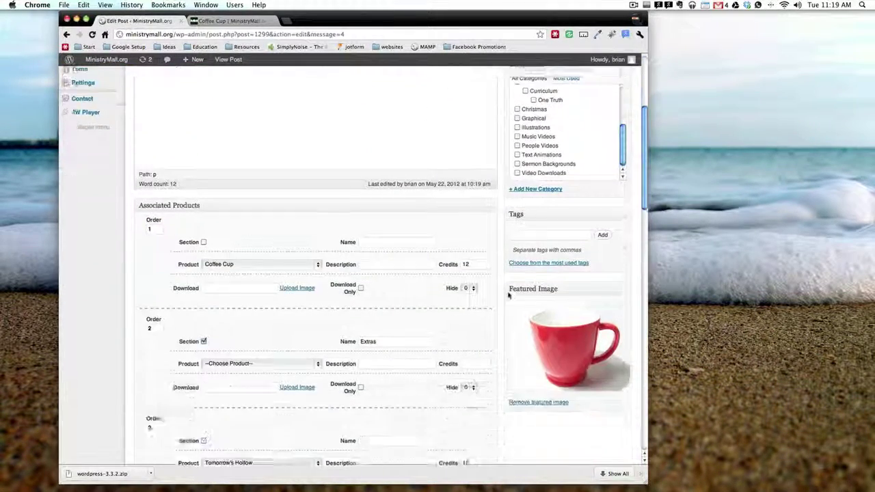
scroll(507, 295, "down", 15)
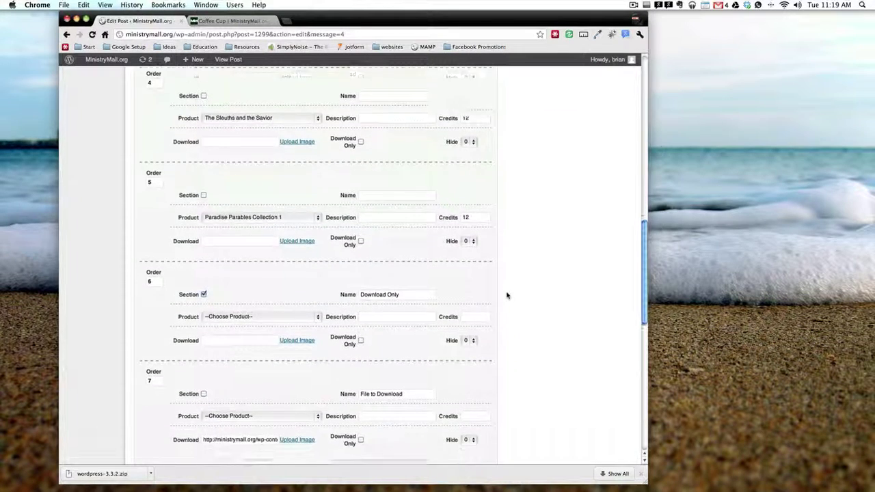
scroll(502, 280, "up", 2)
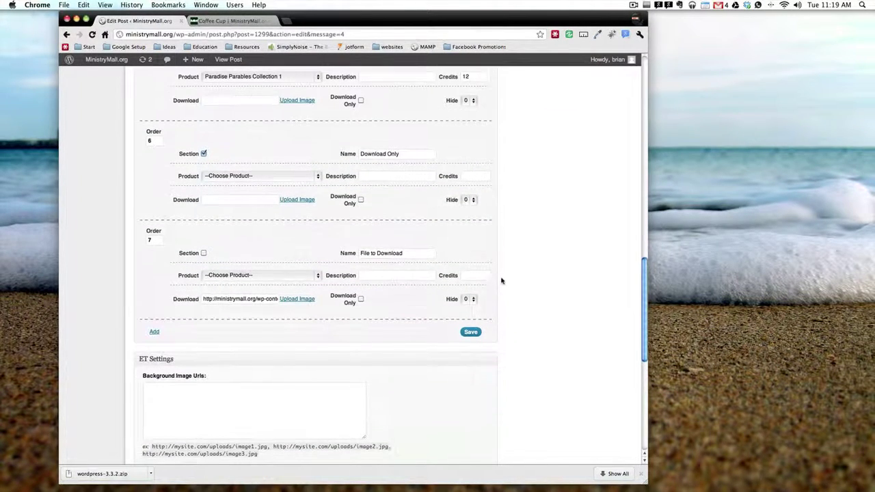
left_click(470, 298)
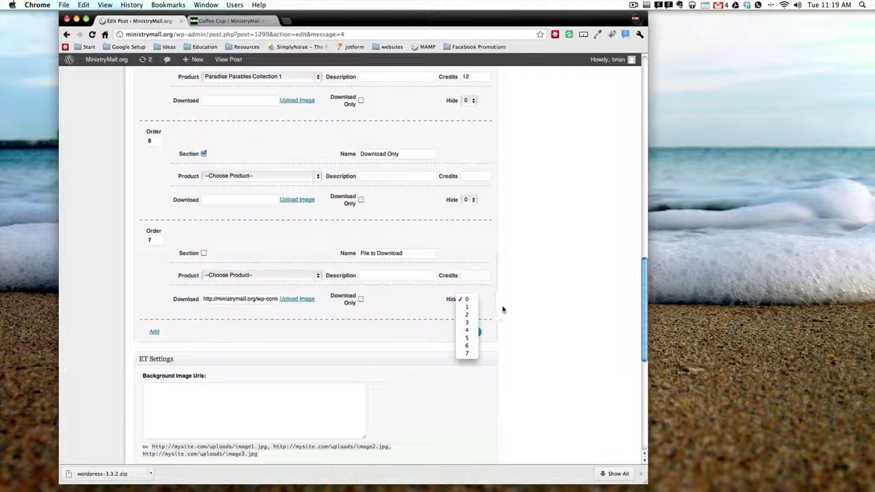
left_click(472, 309)
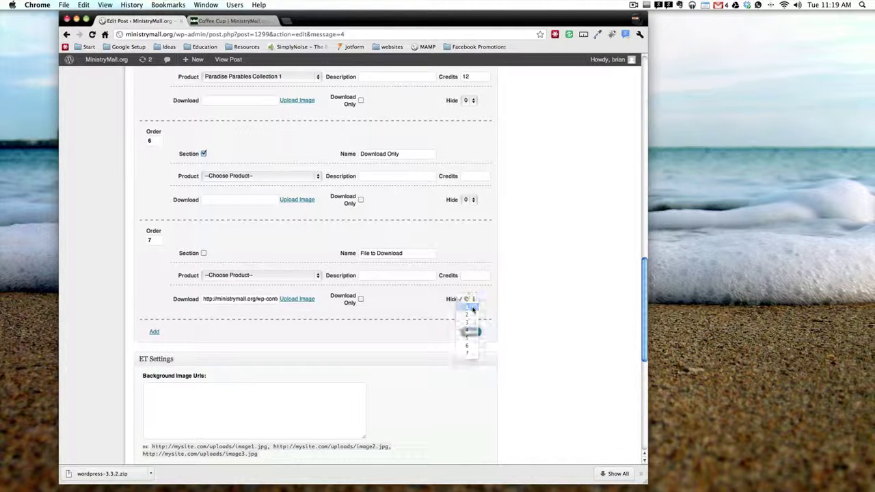
scroll(490, 309, "up", 10)
scroll(489, 311, "up", 6)
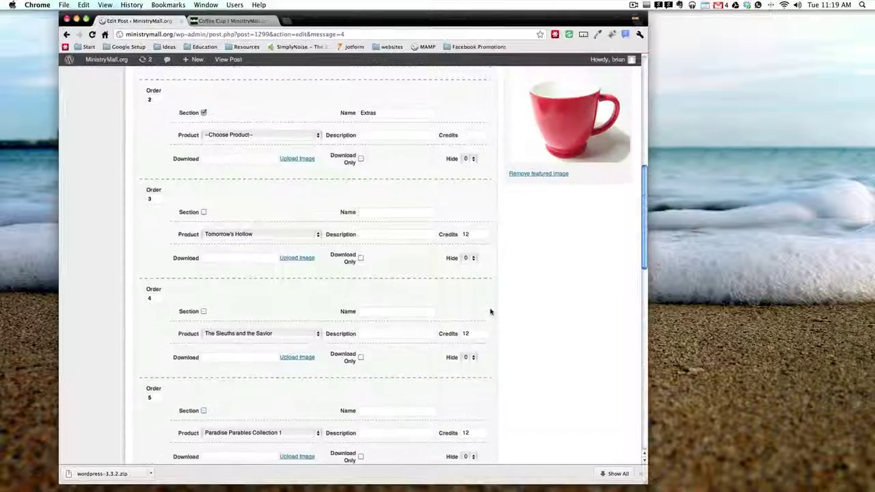
scroll(490, 311, "up", 3)
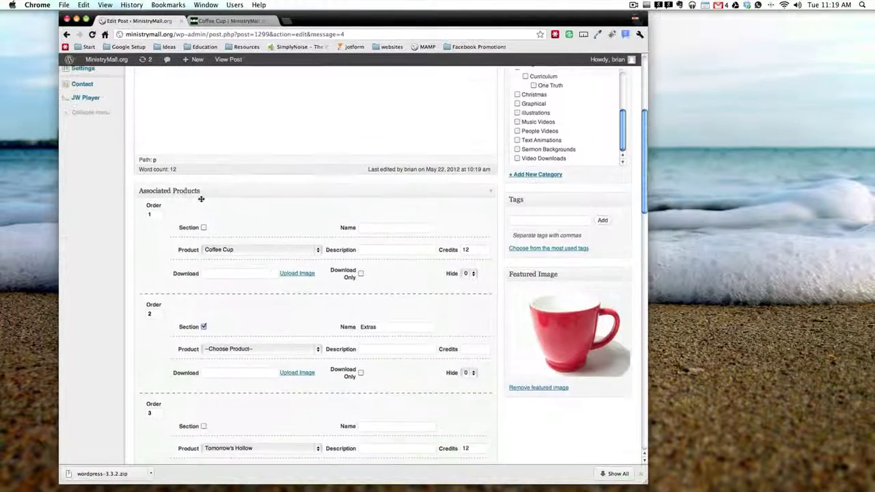
scroll(446, 268, "down", 15)
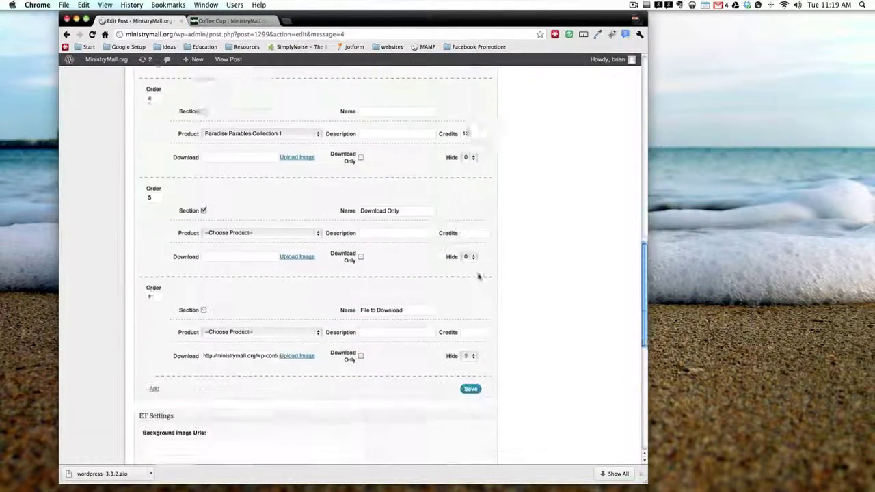
left_click(470, 344)
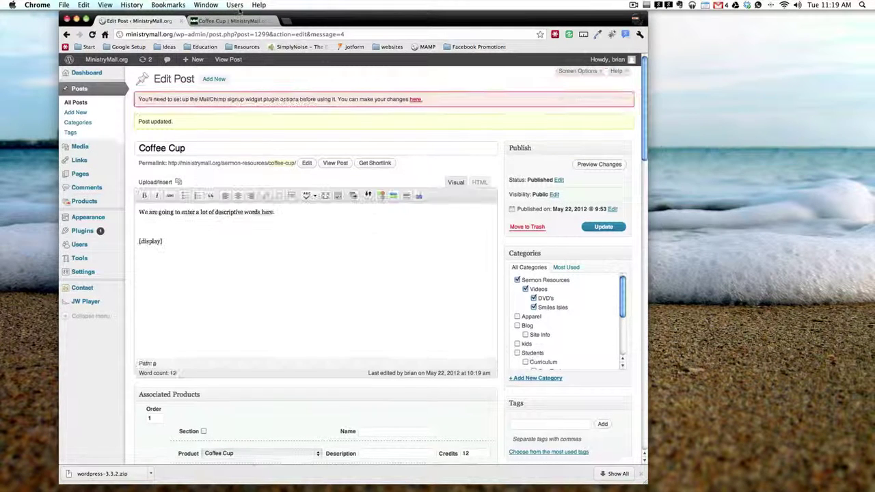
- Reload the public Coffee Cup page and check which items are listed under the Extras and Download Only headings
left_click(231, 21)
key("super+r")
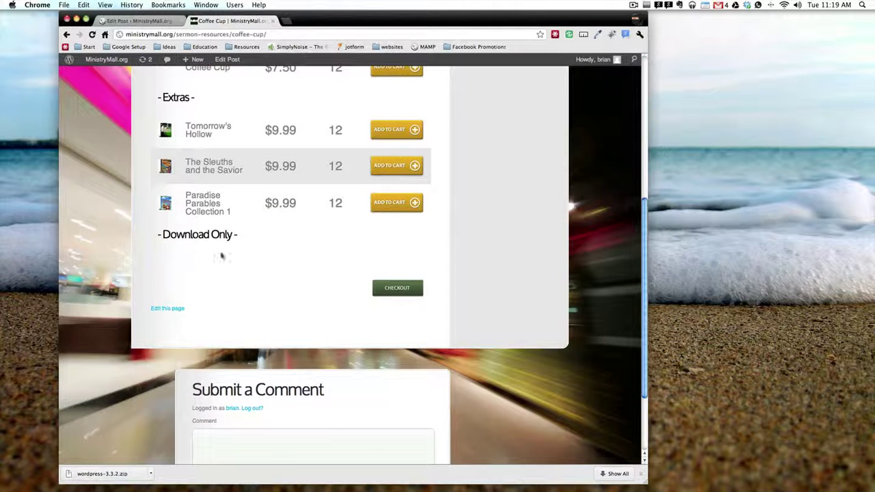
scroll(205, 192, "up", 2)
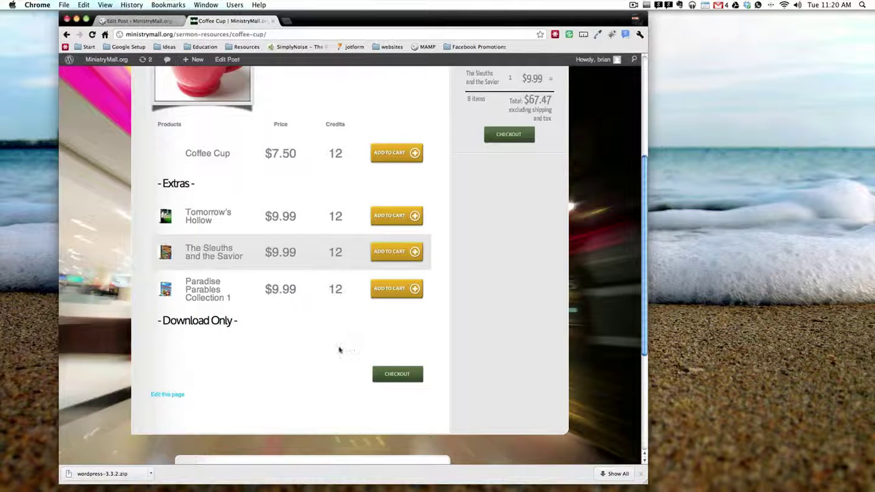
scroll(314, 321, "up", 1)
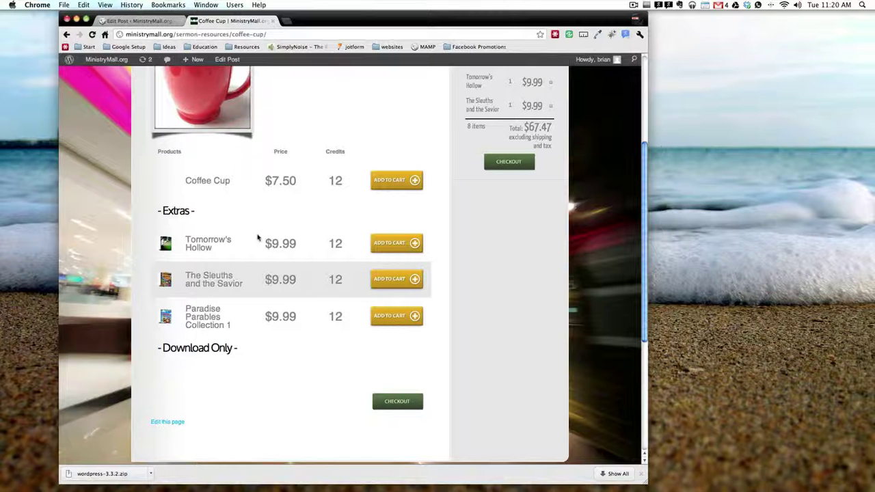
- Compare the Coffee Cup post with its public page and examine the Download Only heading below the Extras products
key("super+alt+Left")
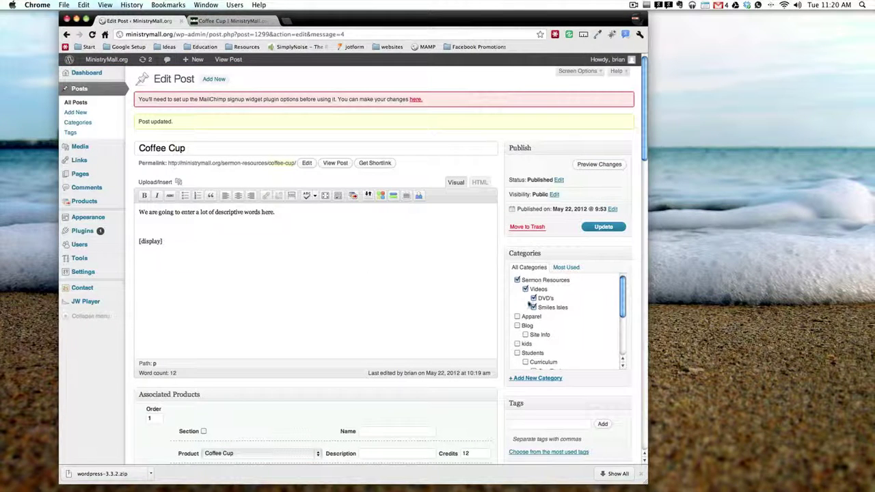
key("super+alt+Right")
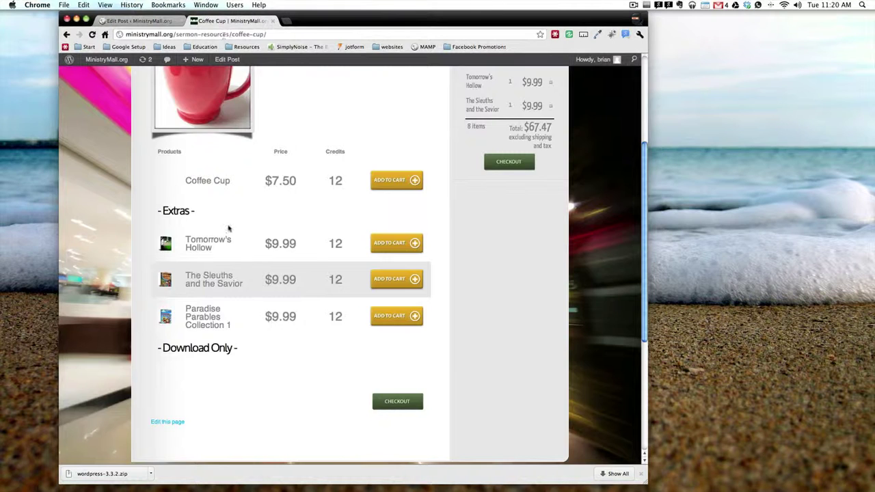
scroll(228, 231, "down", 5)
scroll(222, 176, "up", 1)
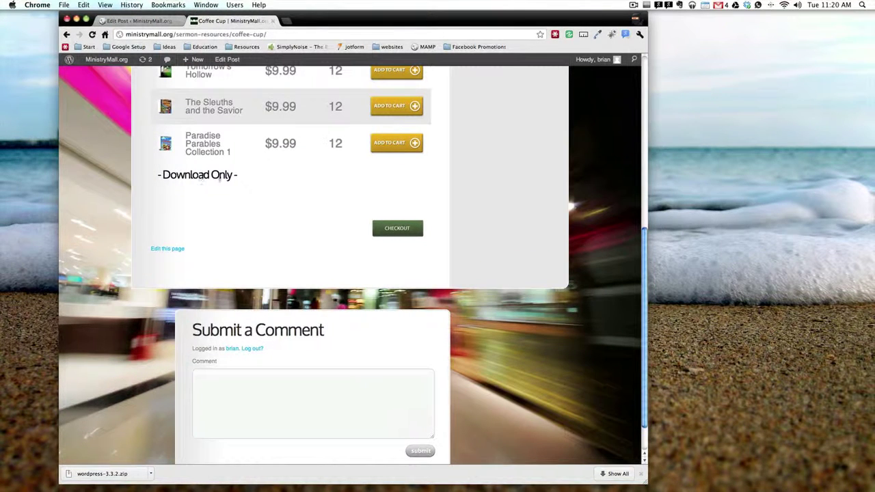
scroll(231, 193, "up", 3)
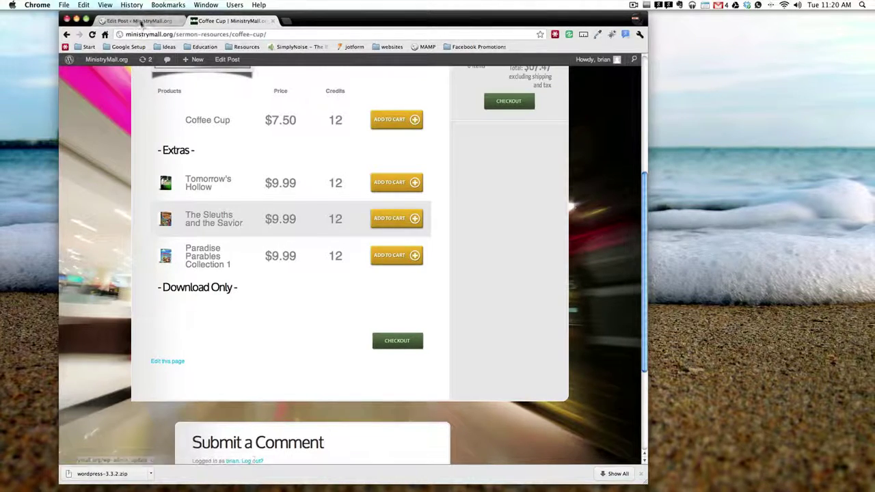
- Set the Hide value of the Download Only section to 1 in the Coffee Cup post's associated products, and save
key("super+alt+Left")
scroll(458, 306, "down", 20)
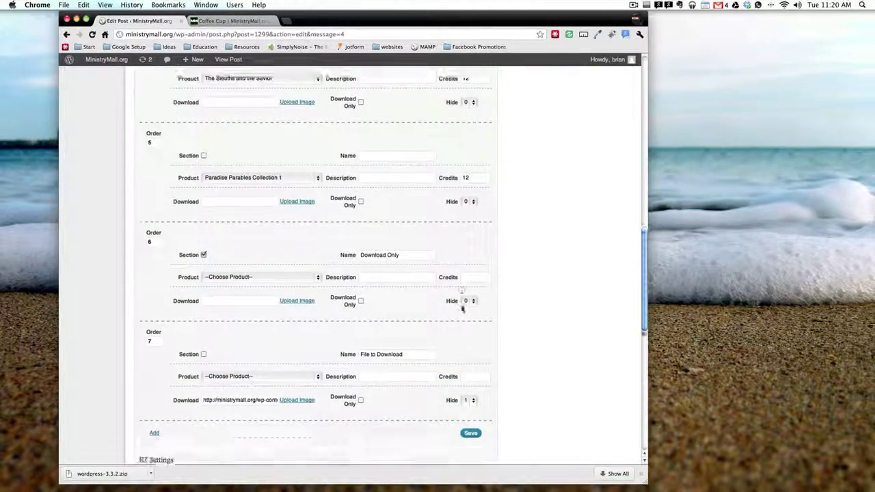
scroll(462, 309, "up", 3)
left_click(469, 266)
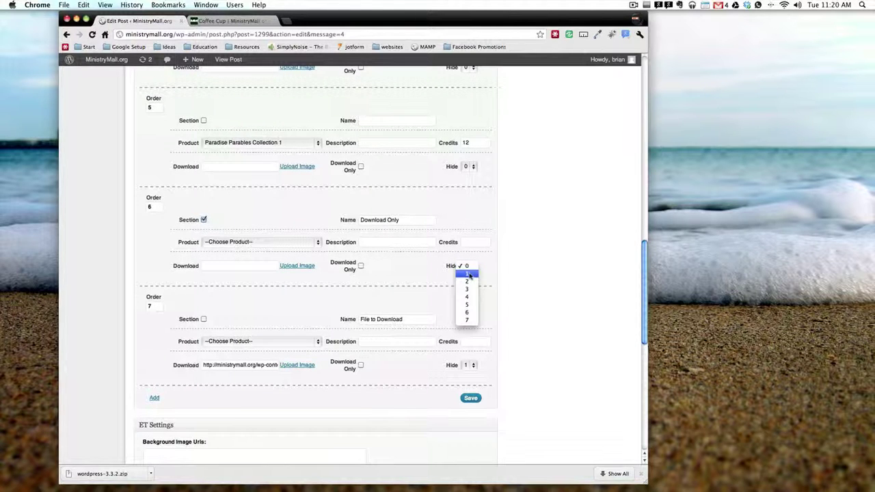
left_click(468, 274)
left_click(470, 397)
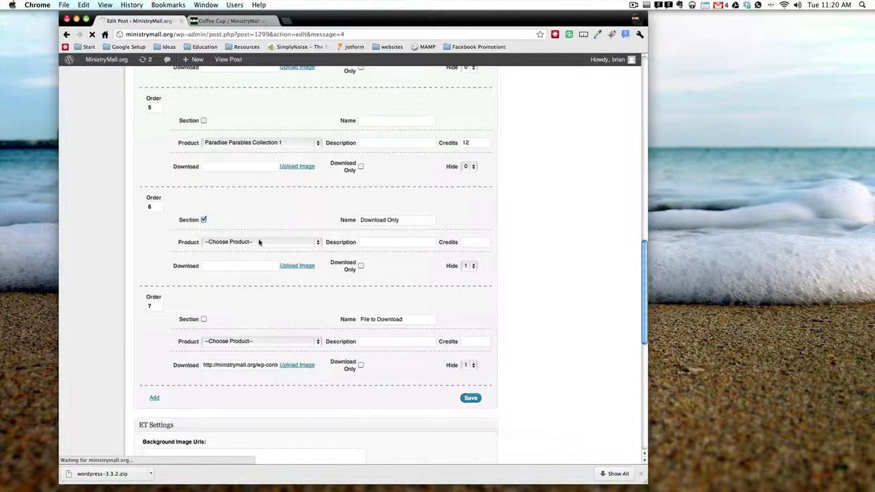
- Reload the public Coffee Cup page and check its product list for the Download Only section
left_click(226, 20)
key("super+r")
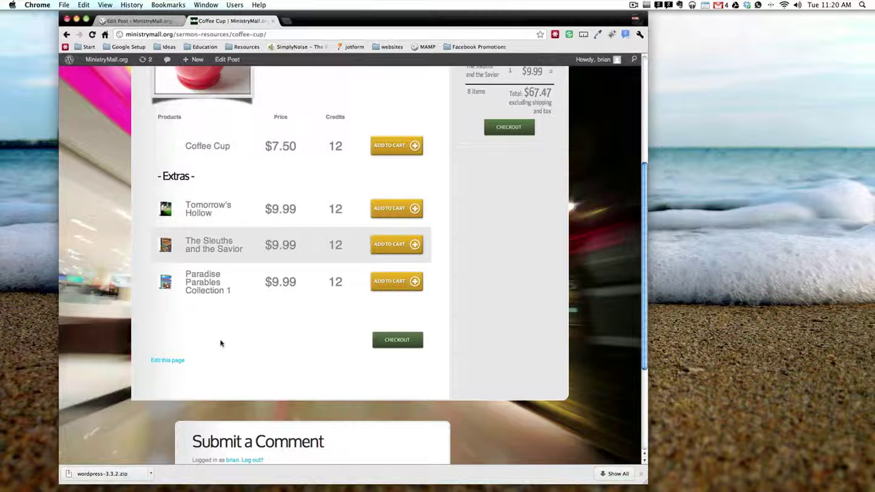
left_click(378, 343)
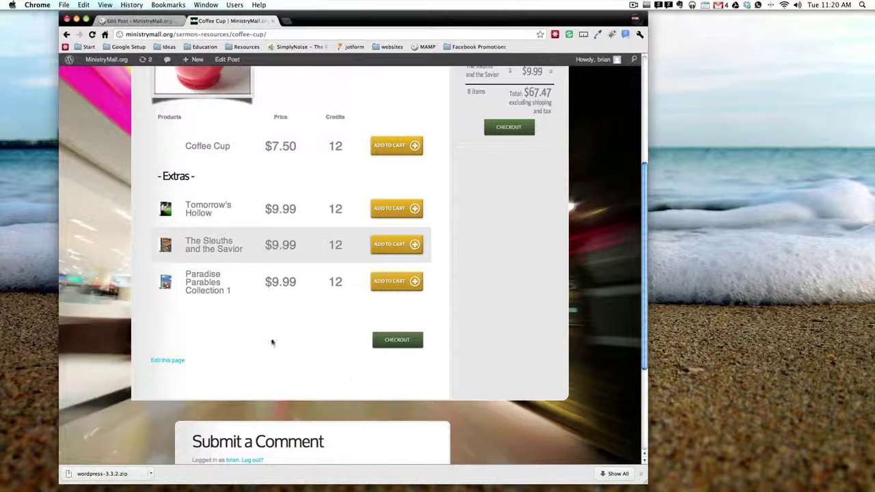
scroll(274, 342, "up", 5)
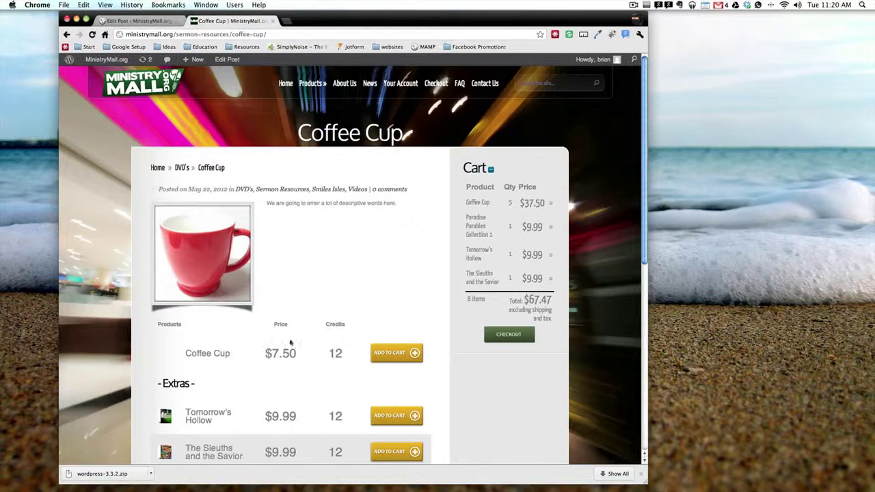
- Open the OneTruth product category on the public site and go to the Full Armour- Girl's Night Out page
mouse_move(311, 82)
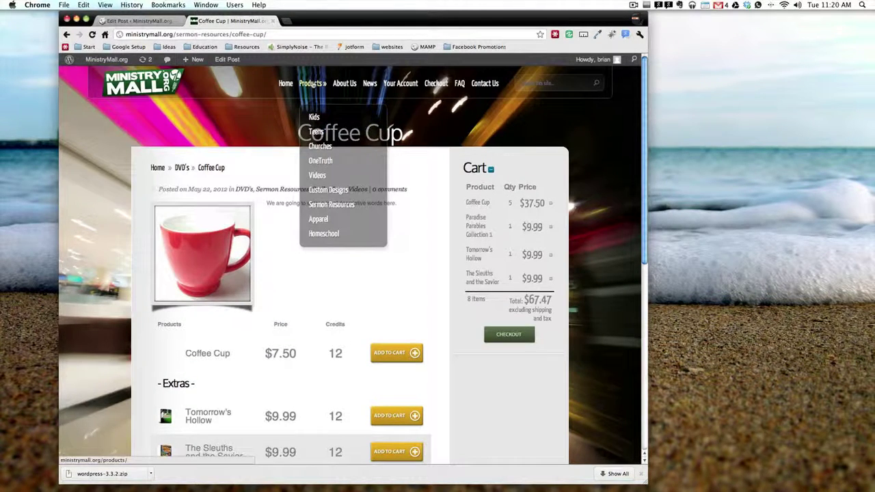
left_click(320, 160)
scroll(273, 273, "down", 3)
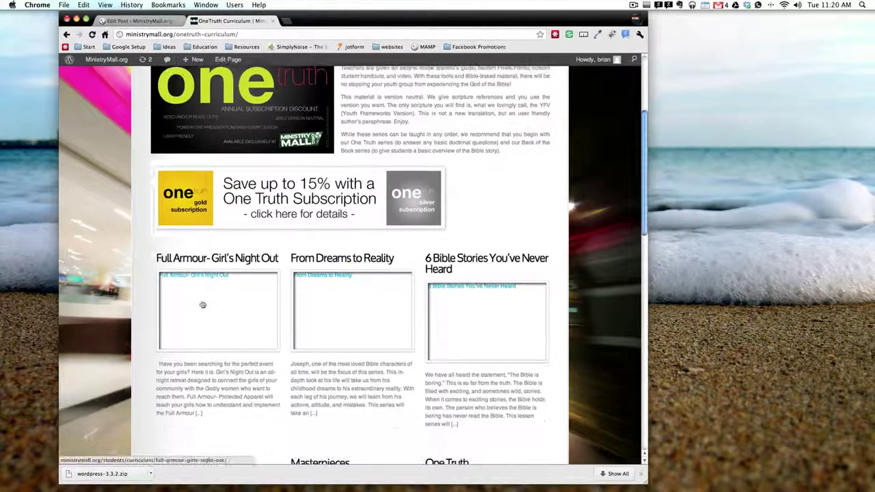
left_click(208, 265)
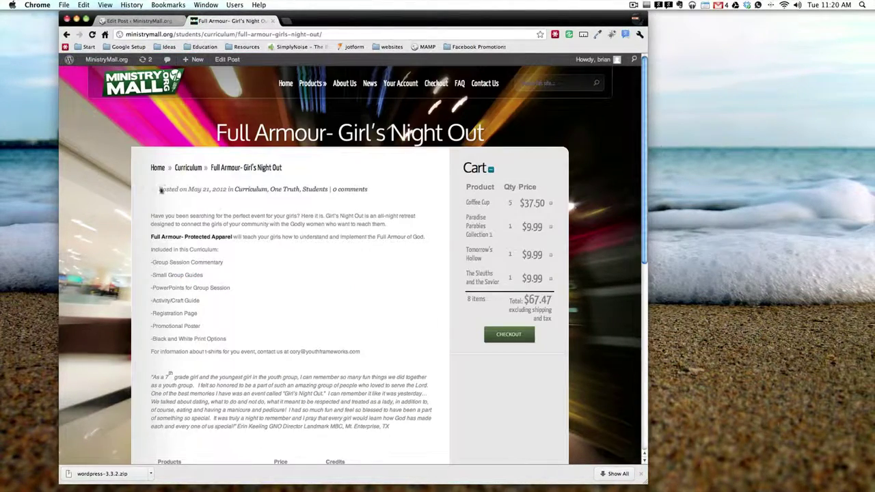
- Examine the Full Armour- Girl's Night Out page's curriculum contents and its product row with price and credits
scroll(248, 214, "down", 2)
scroll(248, 214, "down", 4)
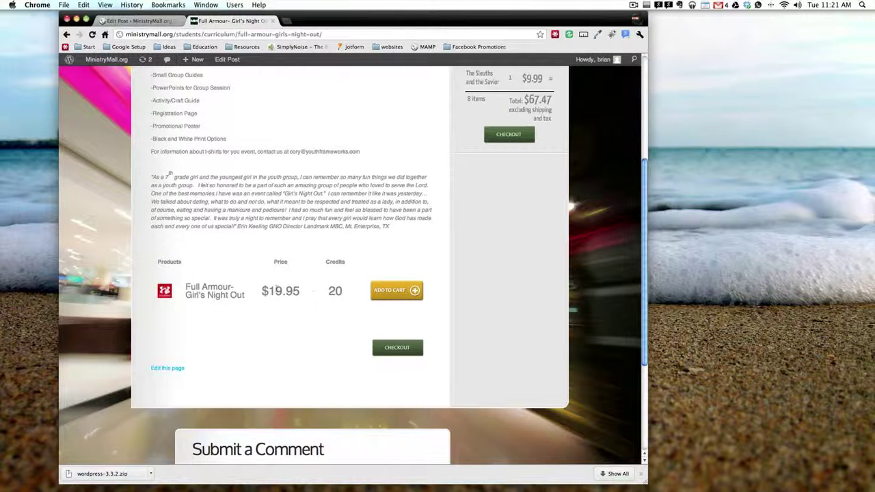
scroll(277, 290, "up", 3)
scroll(276, 291, "up", 2)
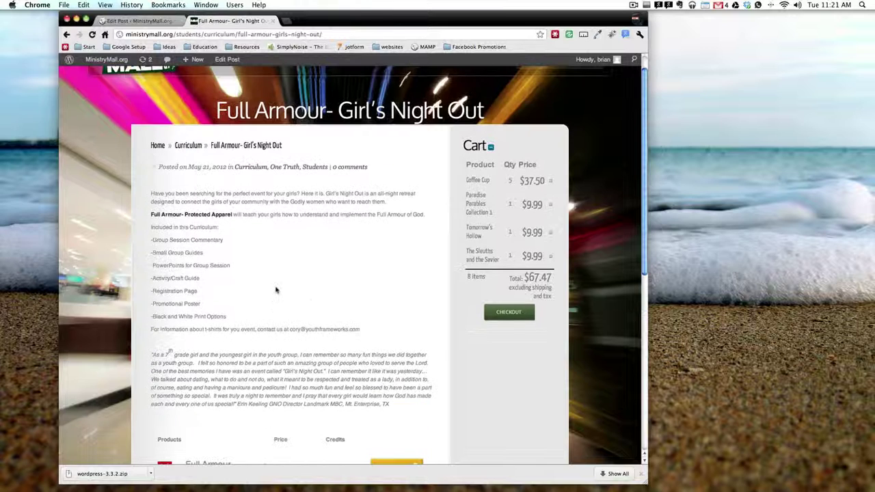
scroll(276, 289, "down", 5)
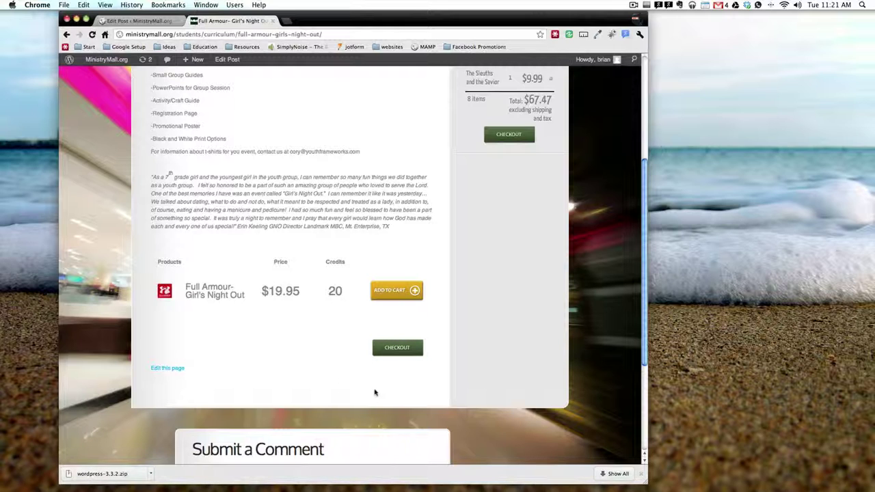
scroll(287, 345, "up", 3)
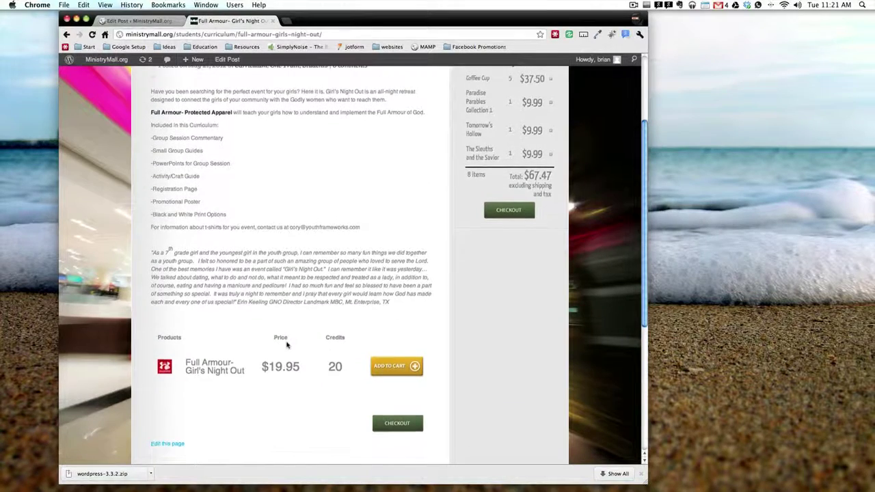
scroll(287, 345, "up", 4)
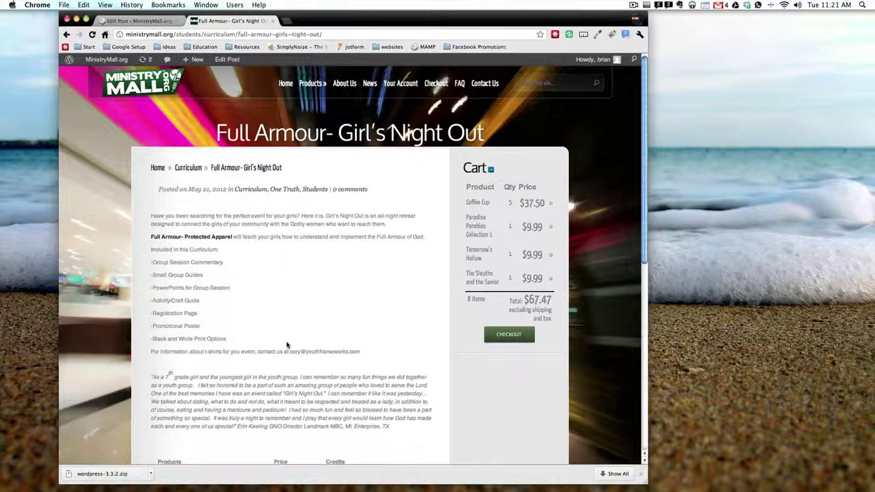
- Return to the Coffee Cup post in the editor and review the first entries of its associated products
key("ctrl+shift+Tab")
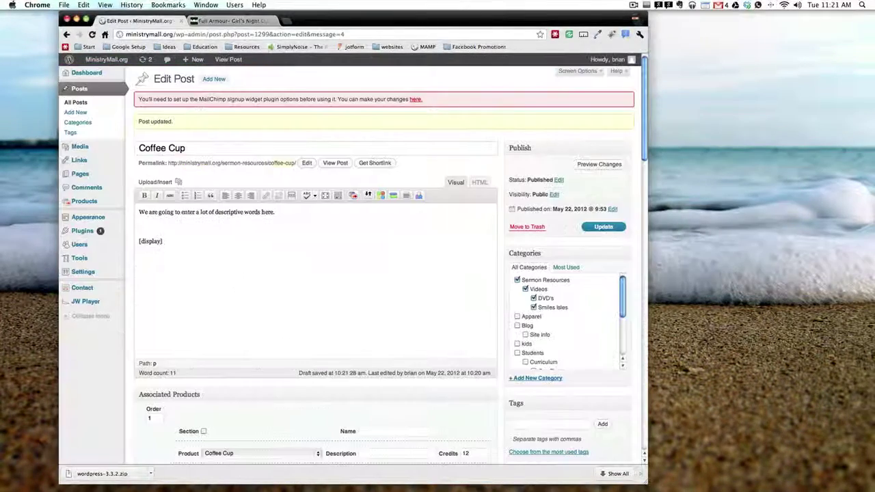
scroll(119, 378, "down", 6)
scroll(119, 377, "down", 2)
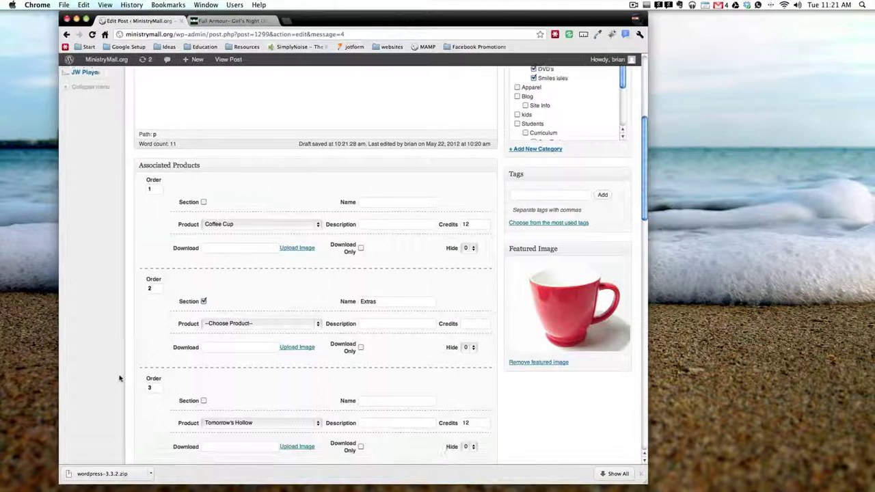